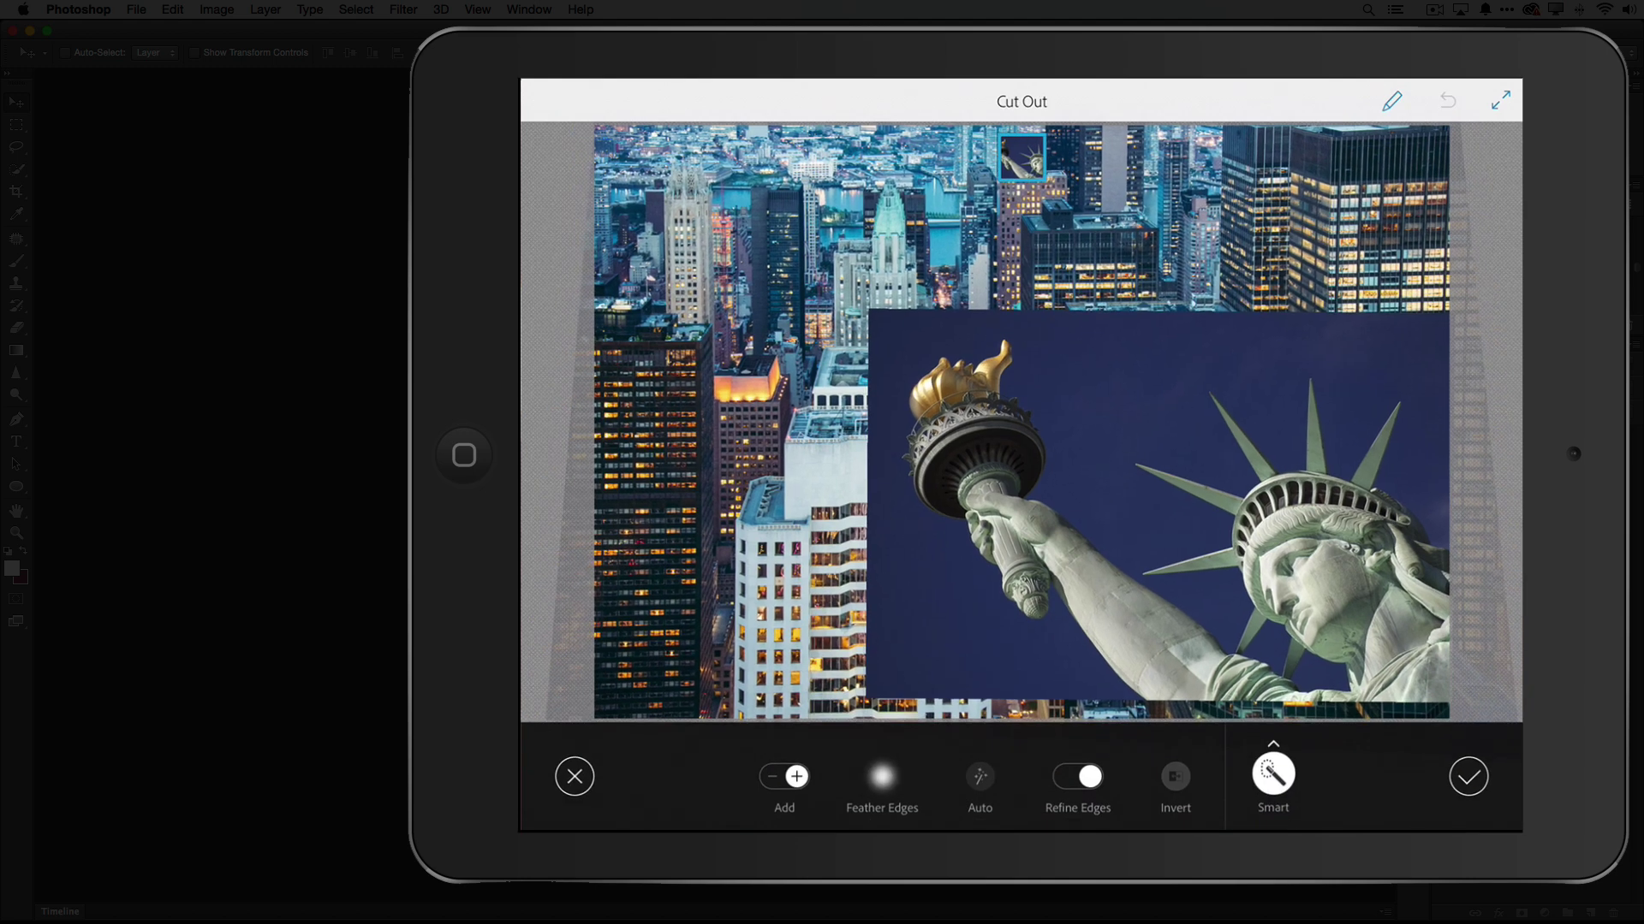
- Select the blue sky around the statue with the Smart brush and invert the cut-out to keep the statue
mouse_move(1087, 428)
mouse_down()
mouse_move(1083, 394)
mouse_move(1241, 343)
mouse_move(1284, 385)
mouse_move(1326, 343)
mouse_move(1421, 360)
mouse_move(1404, 513)
mouse_up()
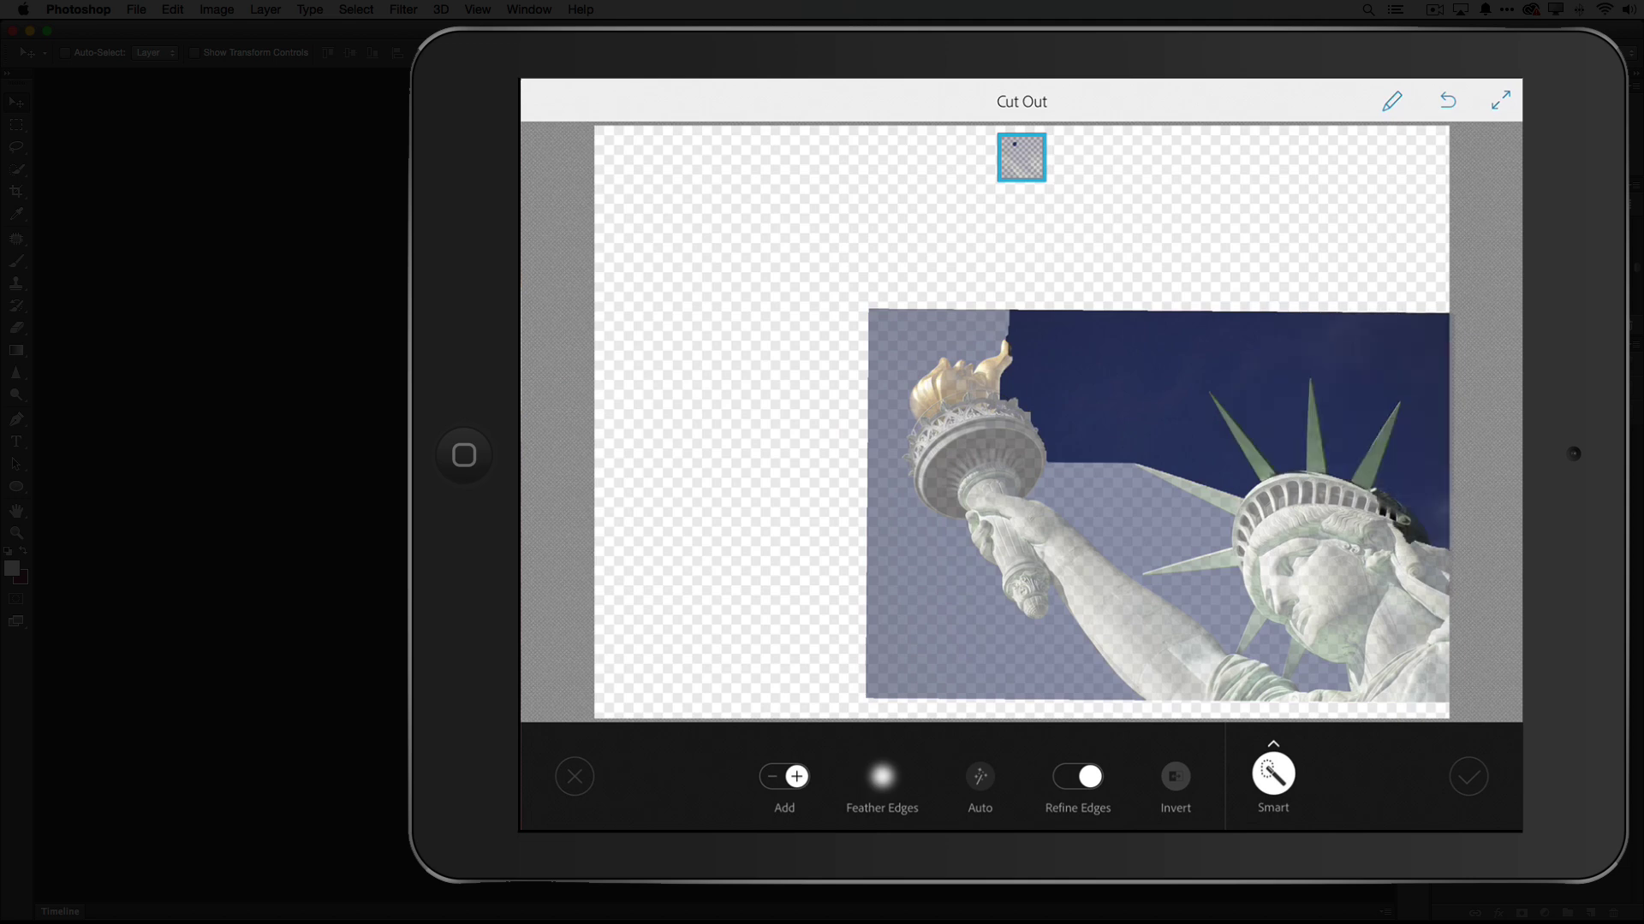
mouse_move(1198, 479)
mouse_down()
mouse_move(1095, 466)
mouse_move(1138, 548)
mouse_up()
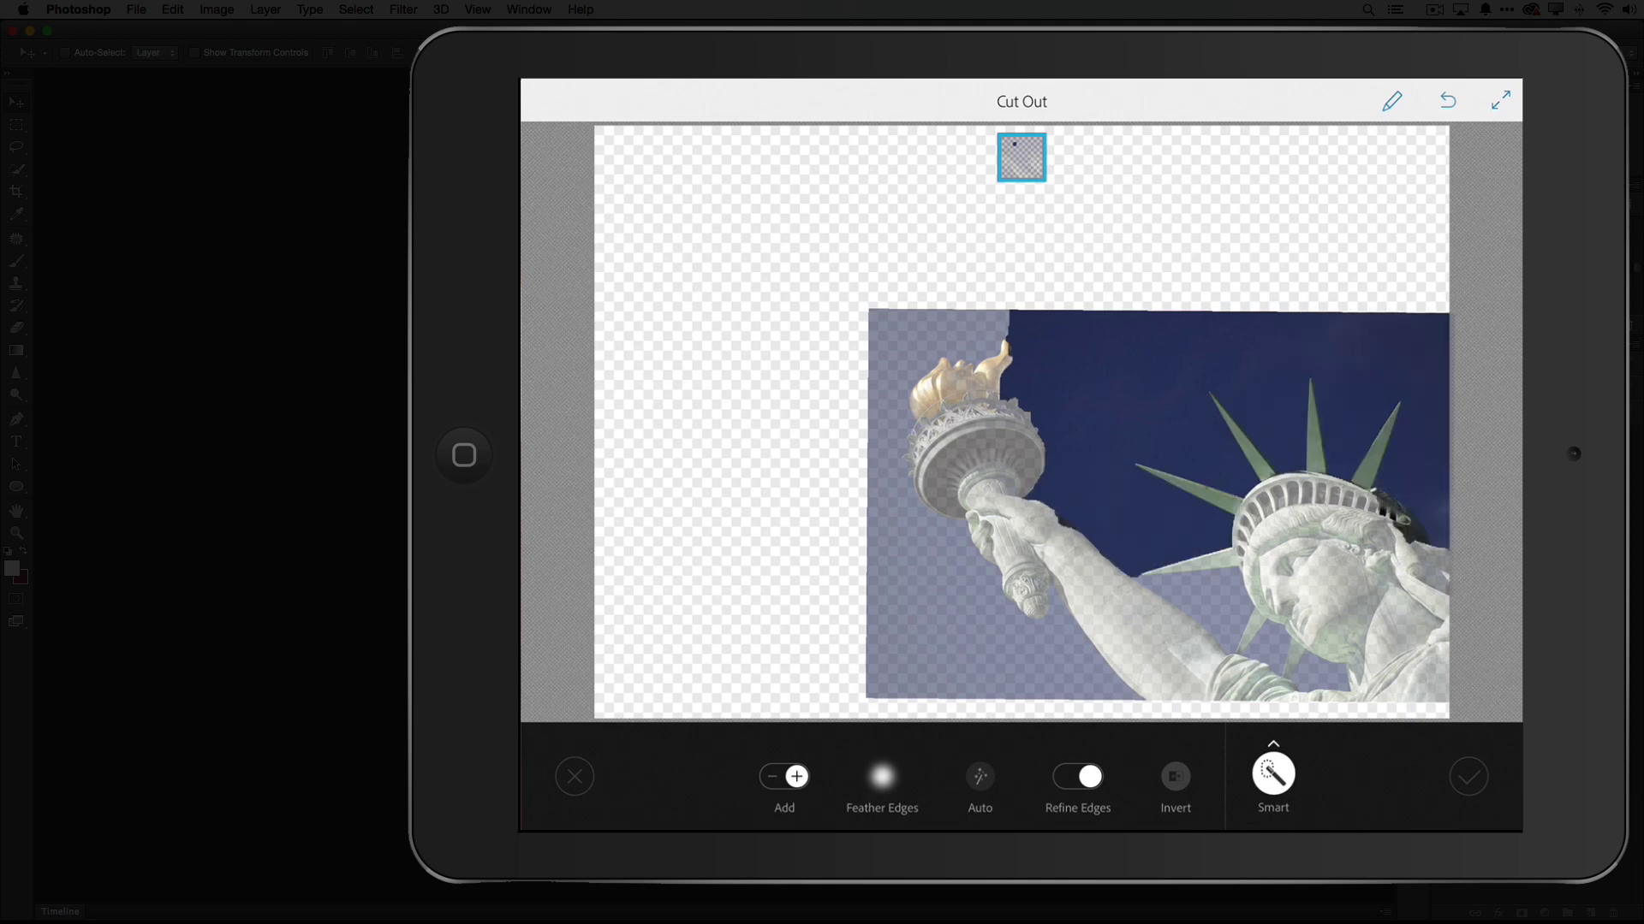
mouse_move(1010, 343)
mouse_down()
mouse_move(890, 368)
mouse_move(891, 419)
mouse_move(915, 548)
mouse_move(1061, 668)
mouse_up()
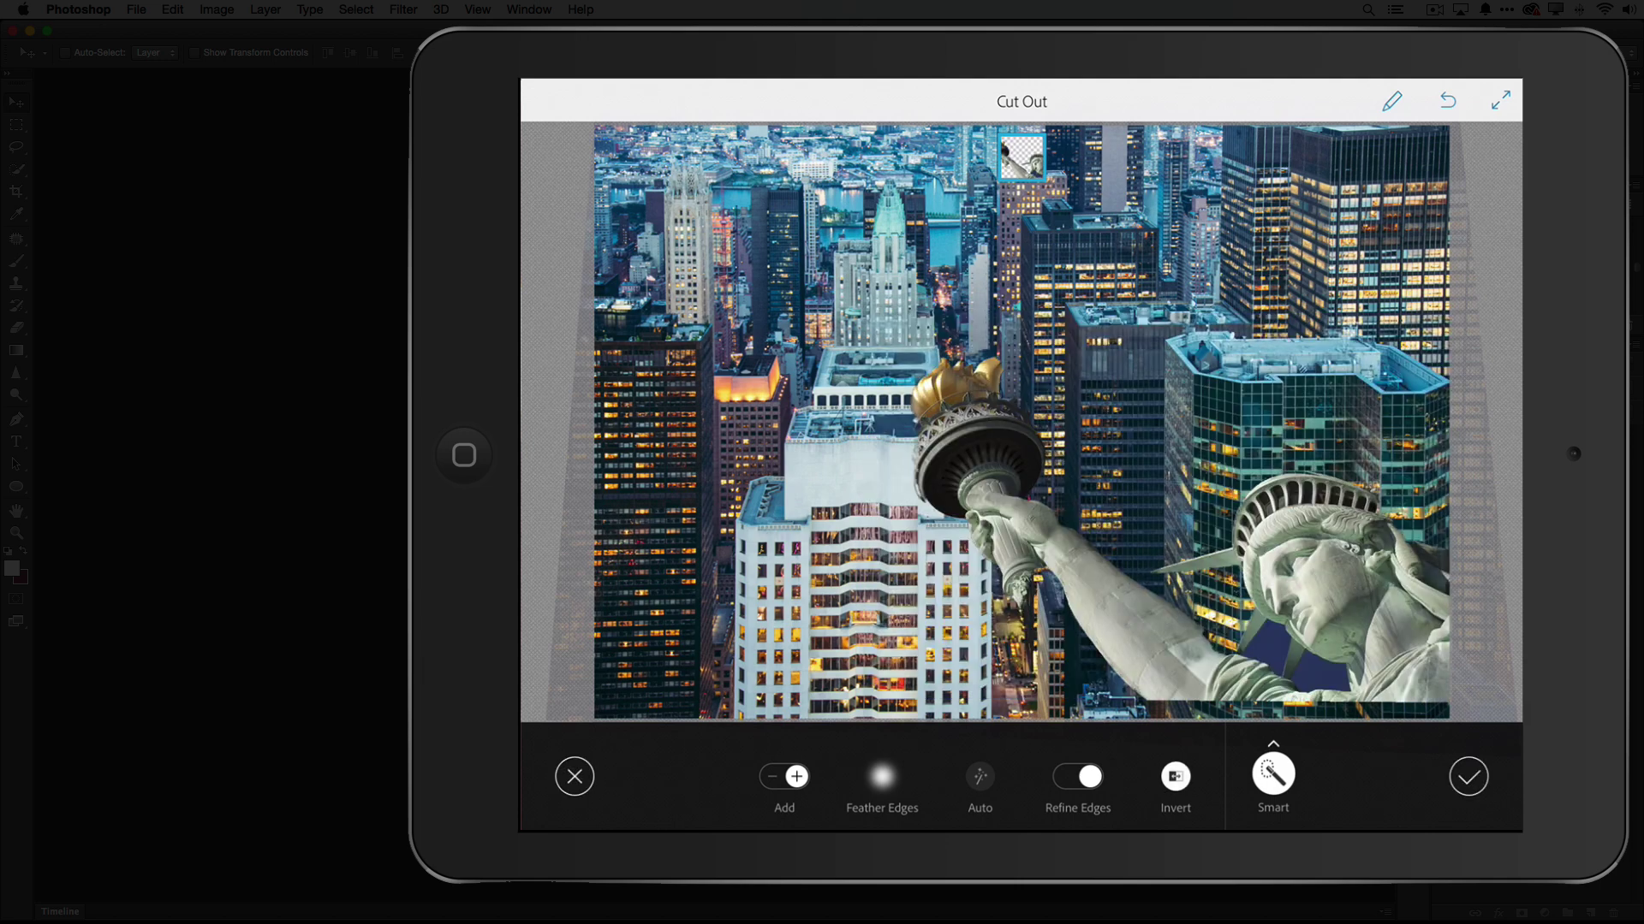
- Add the missing crown spikes to the cut-out with the Smart brush and subtract the surplus blue sky around them
click(784, 777)
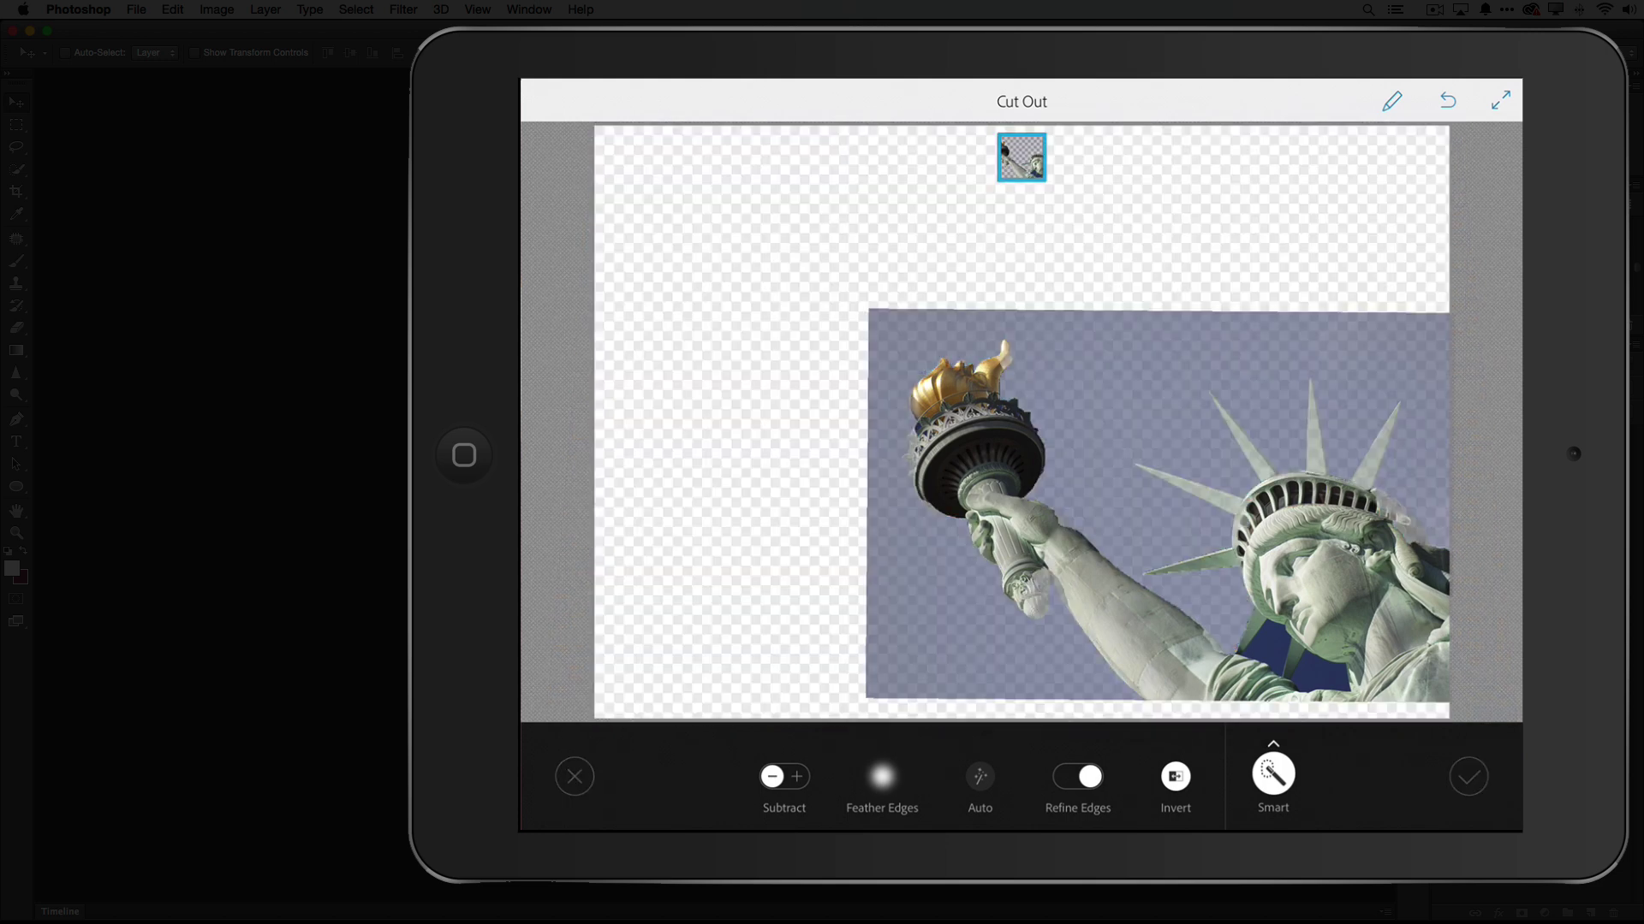
click(784, 776)
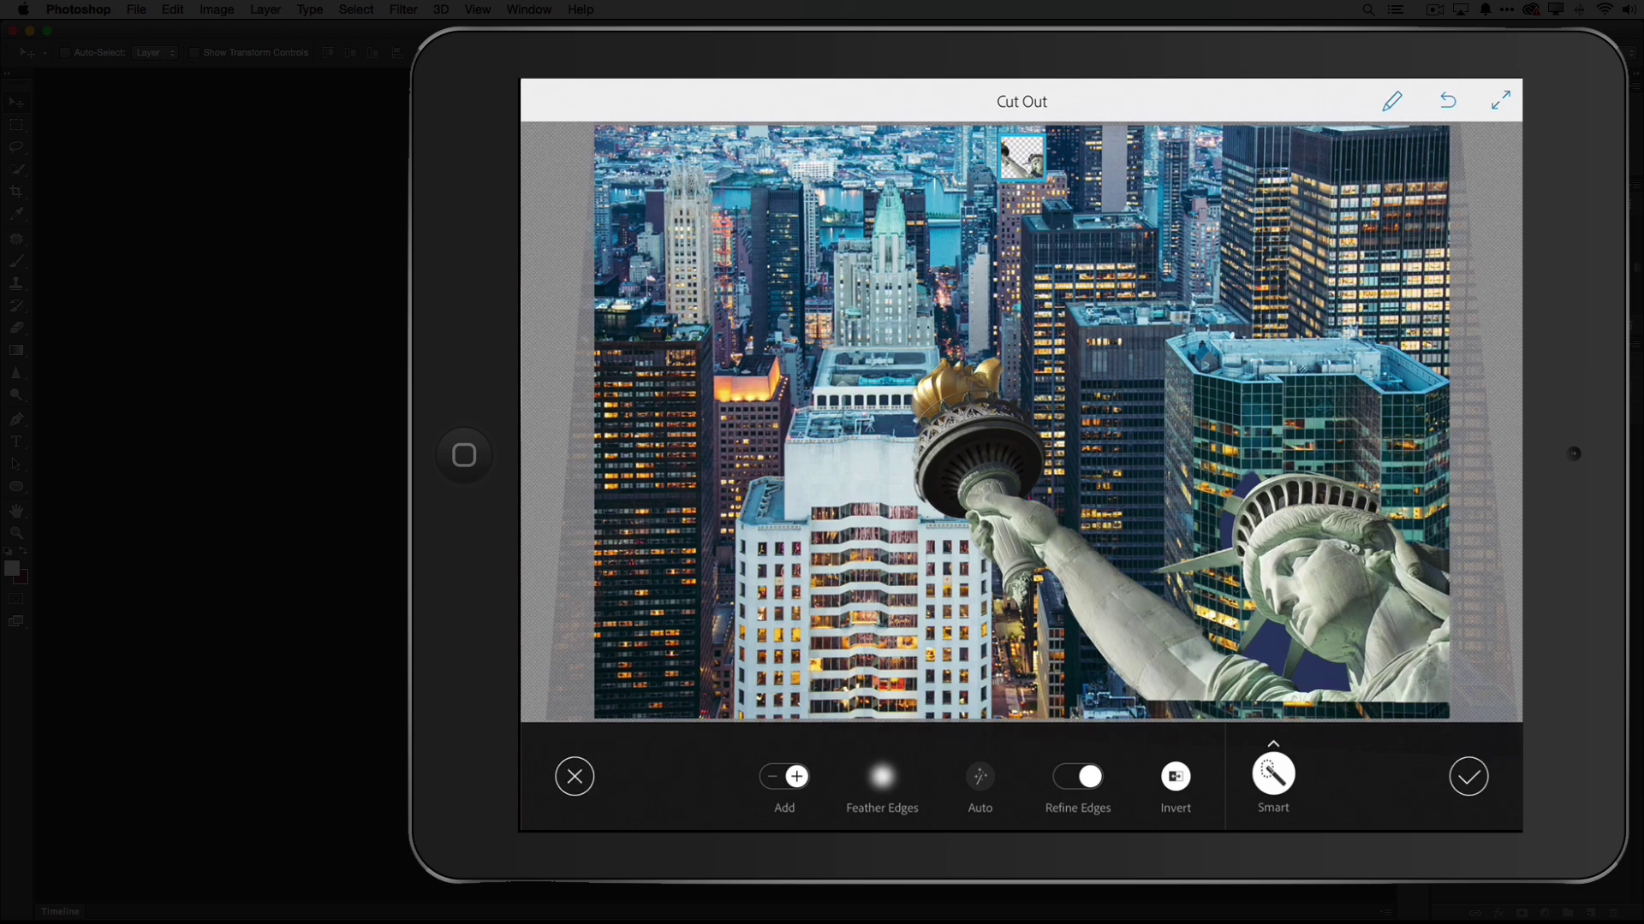
mouse_move(1215, 492)
mouse_down()
mouse_move(1129, 484)
mouse_move(1284, 424)
mouse_move(1198, 402)
mouse_move(1387, 386)
mouse_move(1438, 325)
mouse_up()
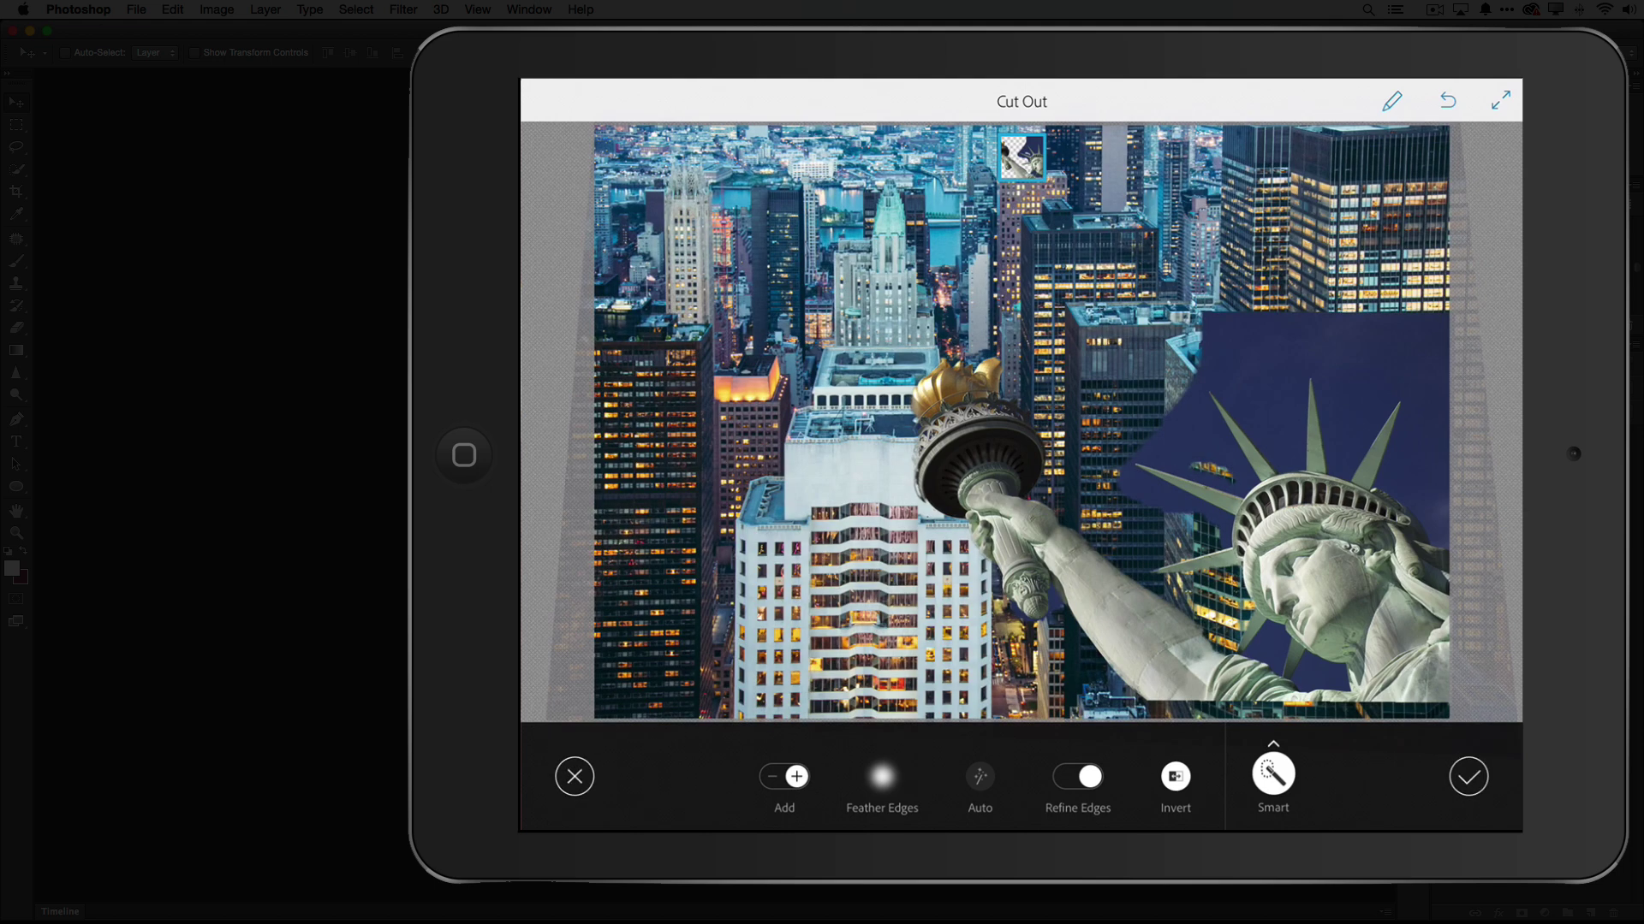
click(784, 777)
drag(1207, 342, 1271, 381)
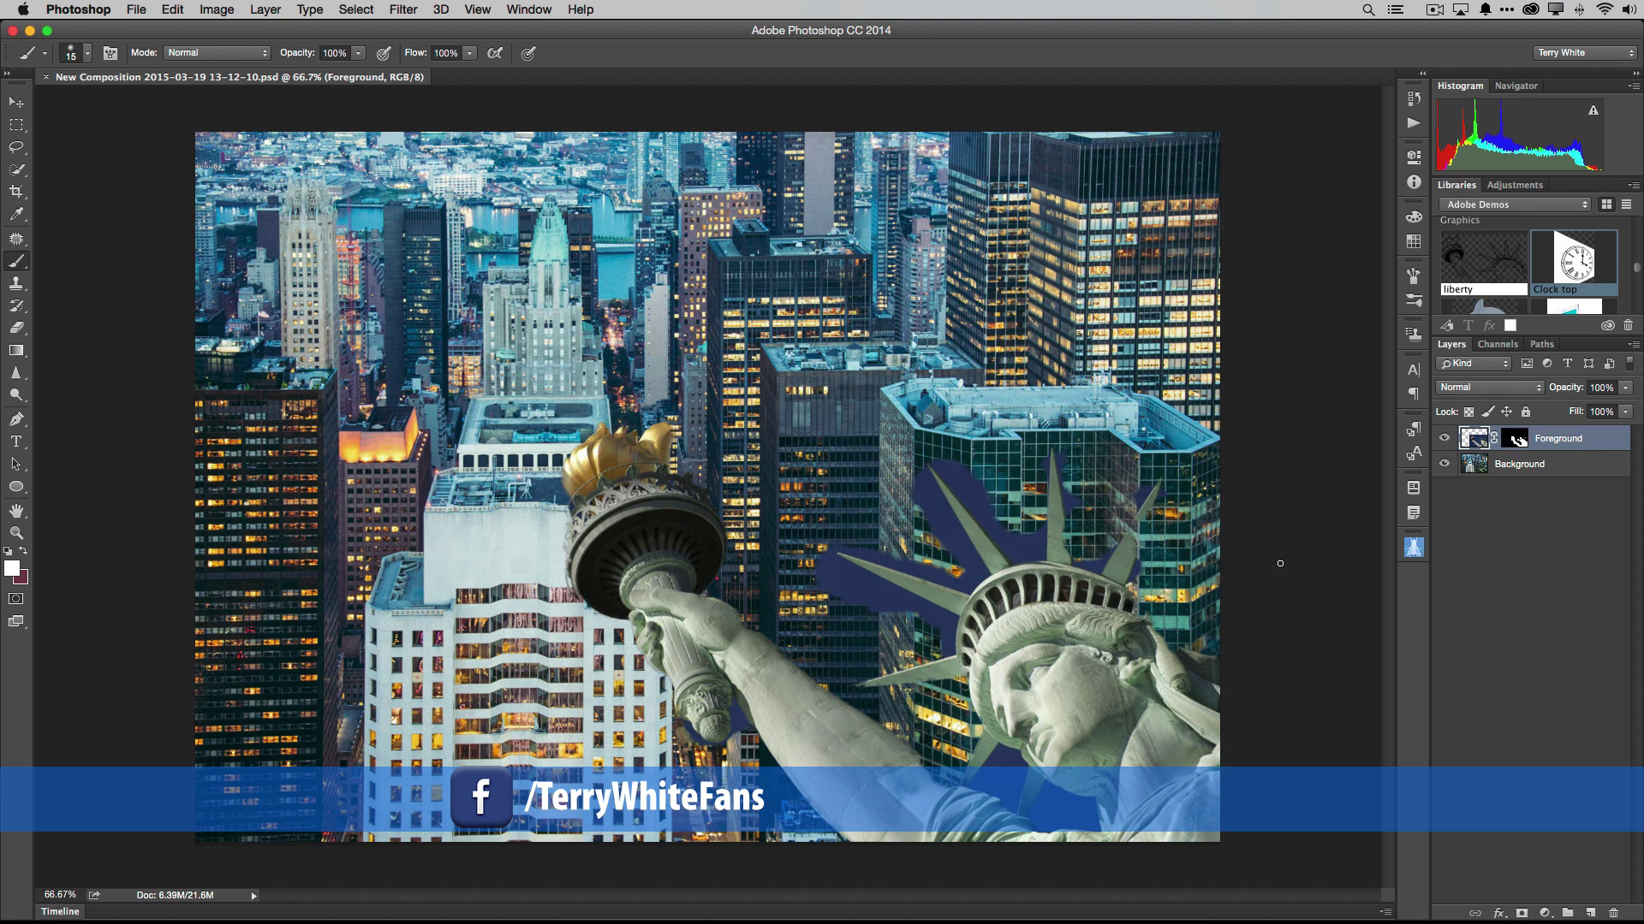
- Paint black on the Foreground layer's mask to hide the blue sky left around the torch handle
key(z)
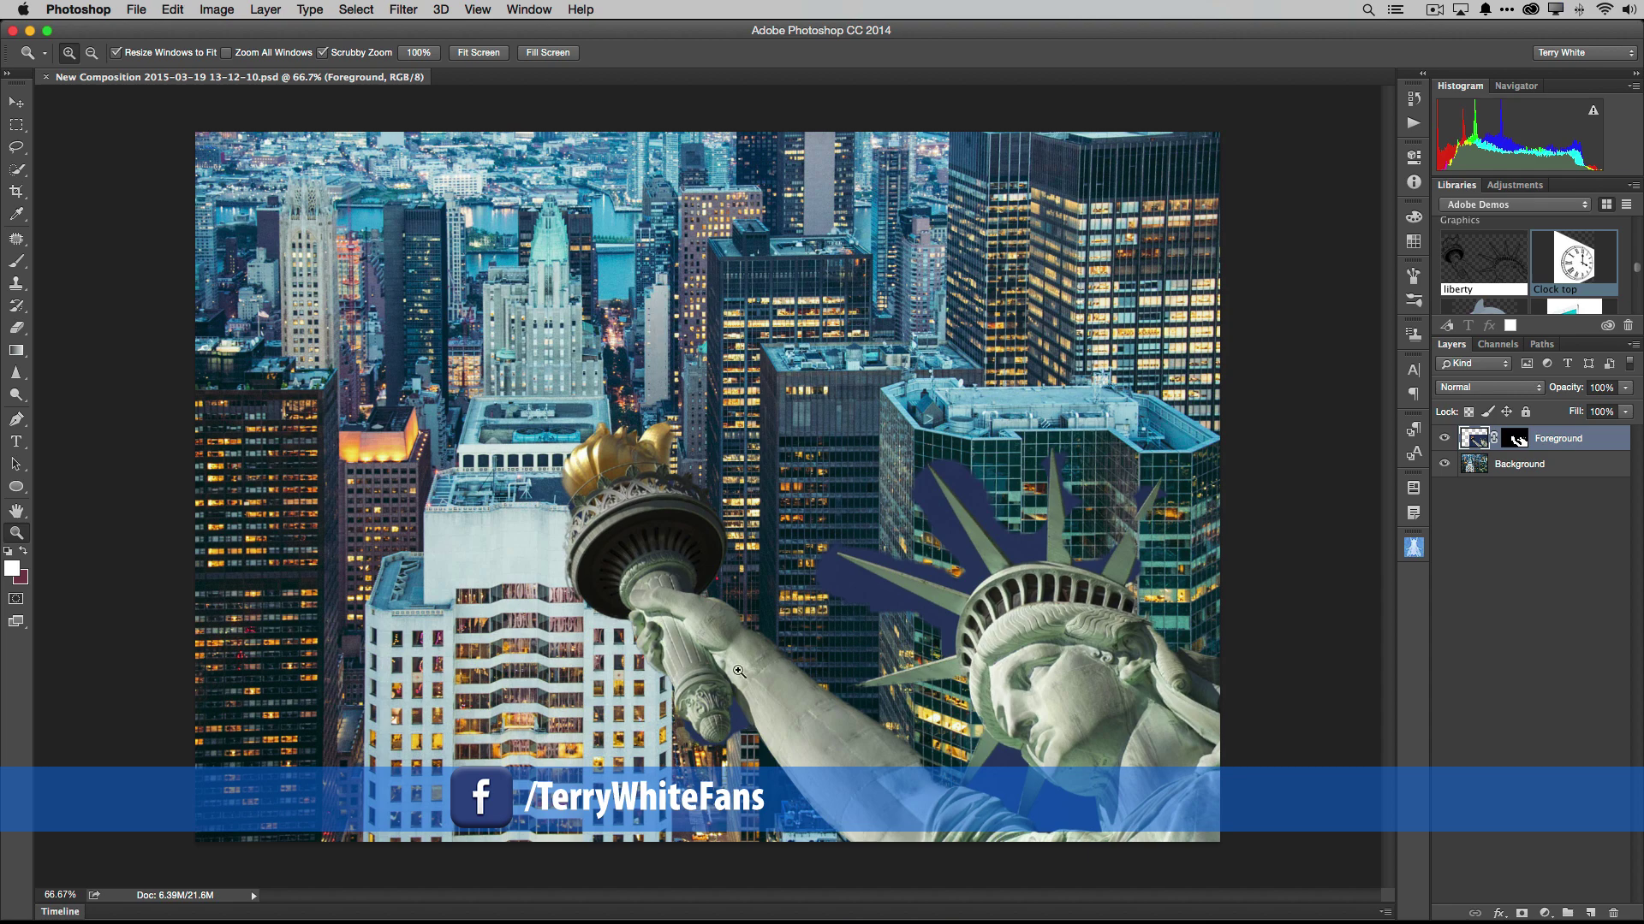
mouse_move(681, 689)
mouse_down()
mouse_move(745, 726)
mouse_move(864, 728)
mouse_up()
drag(922, 663, 614, 448)
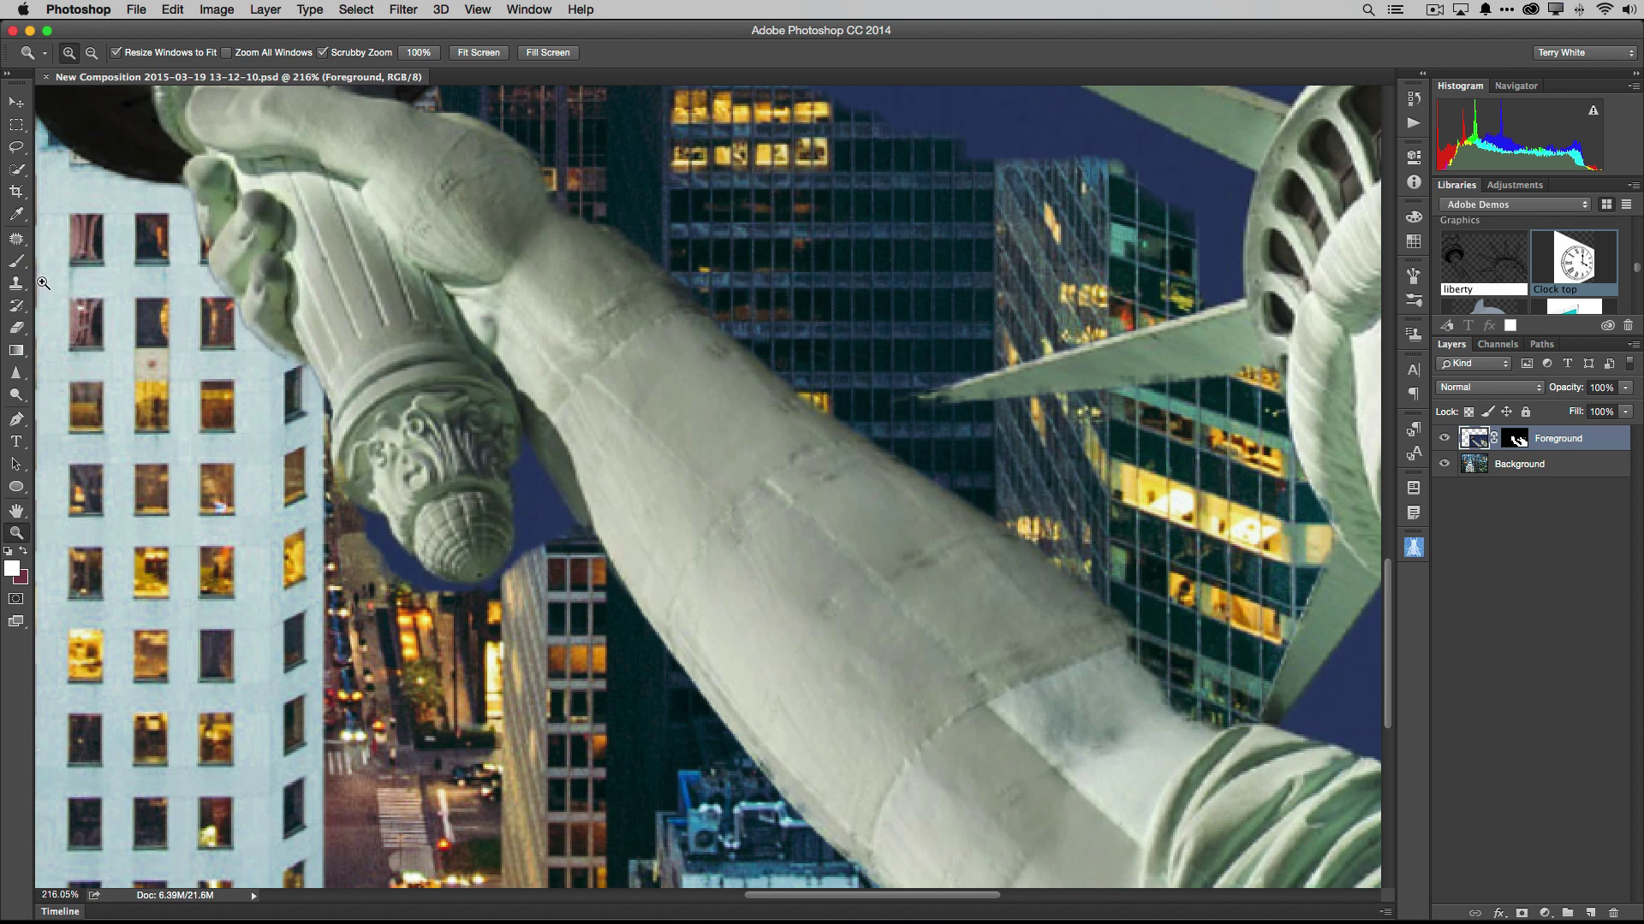
click(1517, 440)
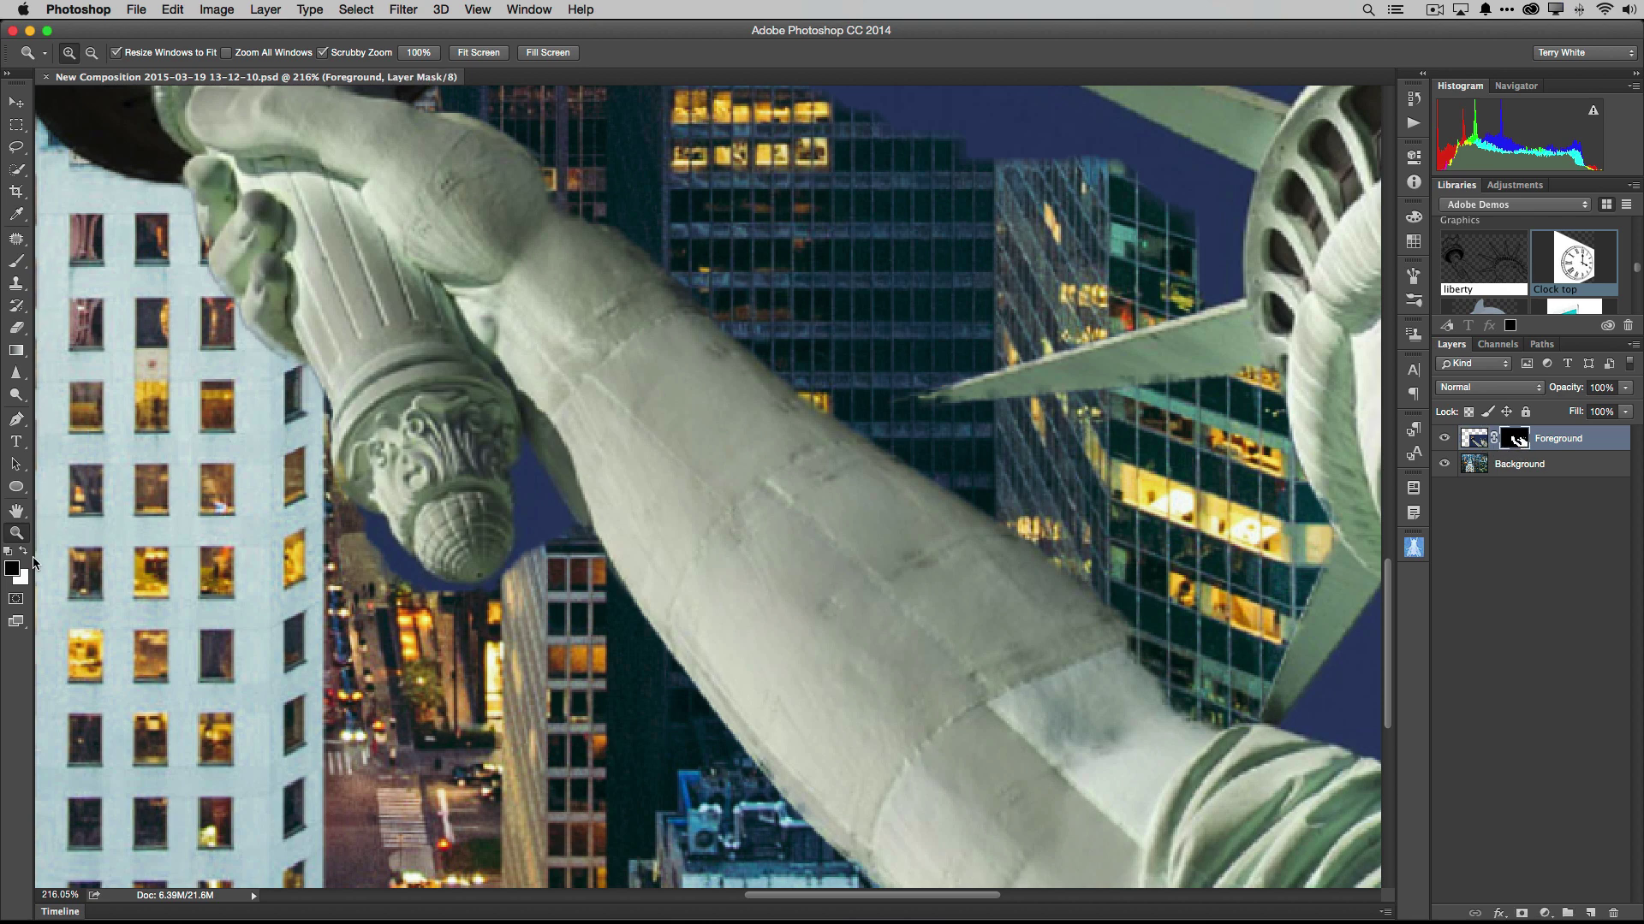
key(b)
mouse_move(375, 535)
mouse_down()
mouse_move(379, 565)
mouse_move(368, 520)
mouse_move(411, 591)
mouse_move(392, 555)
mouse_move(467, 595)
mouse_move(510, 582)
mouse_move(531, 476)
mouse_move(522, 565)
mouse_move(545, 543)
mouse_move(526, 454)
mouse_move(519, 500)
mouse_up()
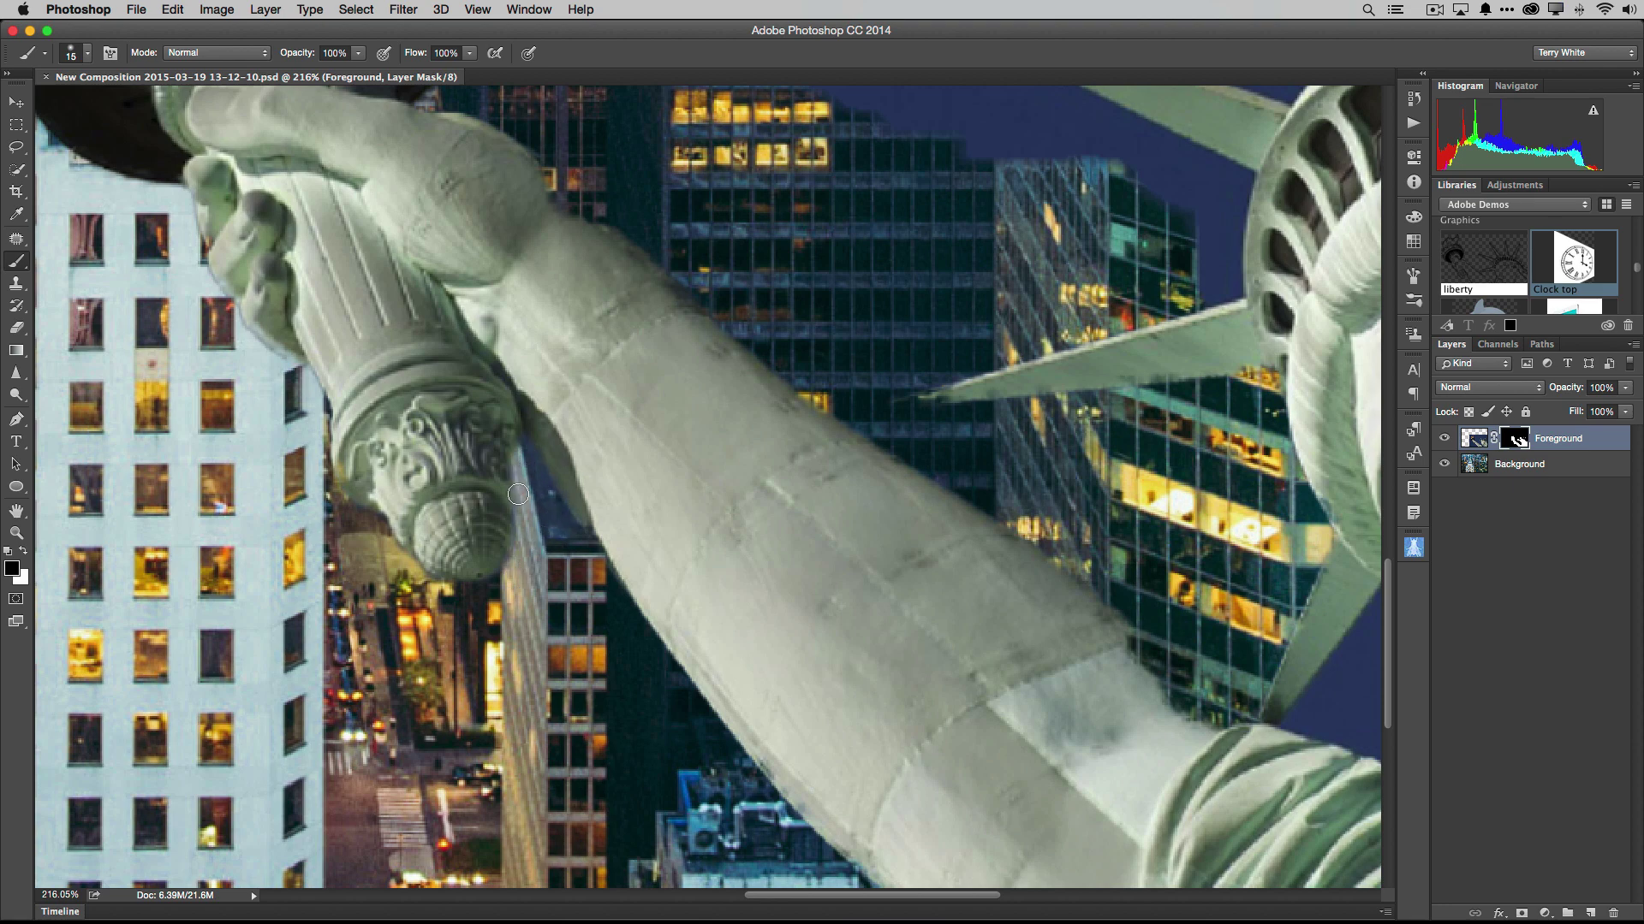
- Paint white on the Foreground mask to restore the statue's edge along the wrist and upper forearm
drag(760, 571, 767, 690)
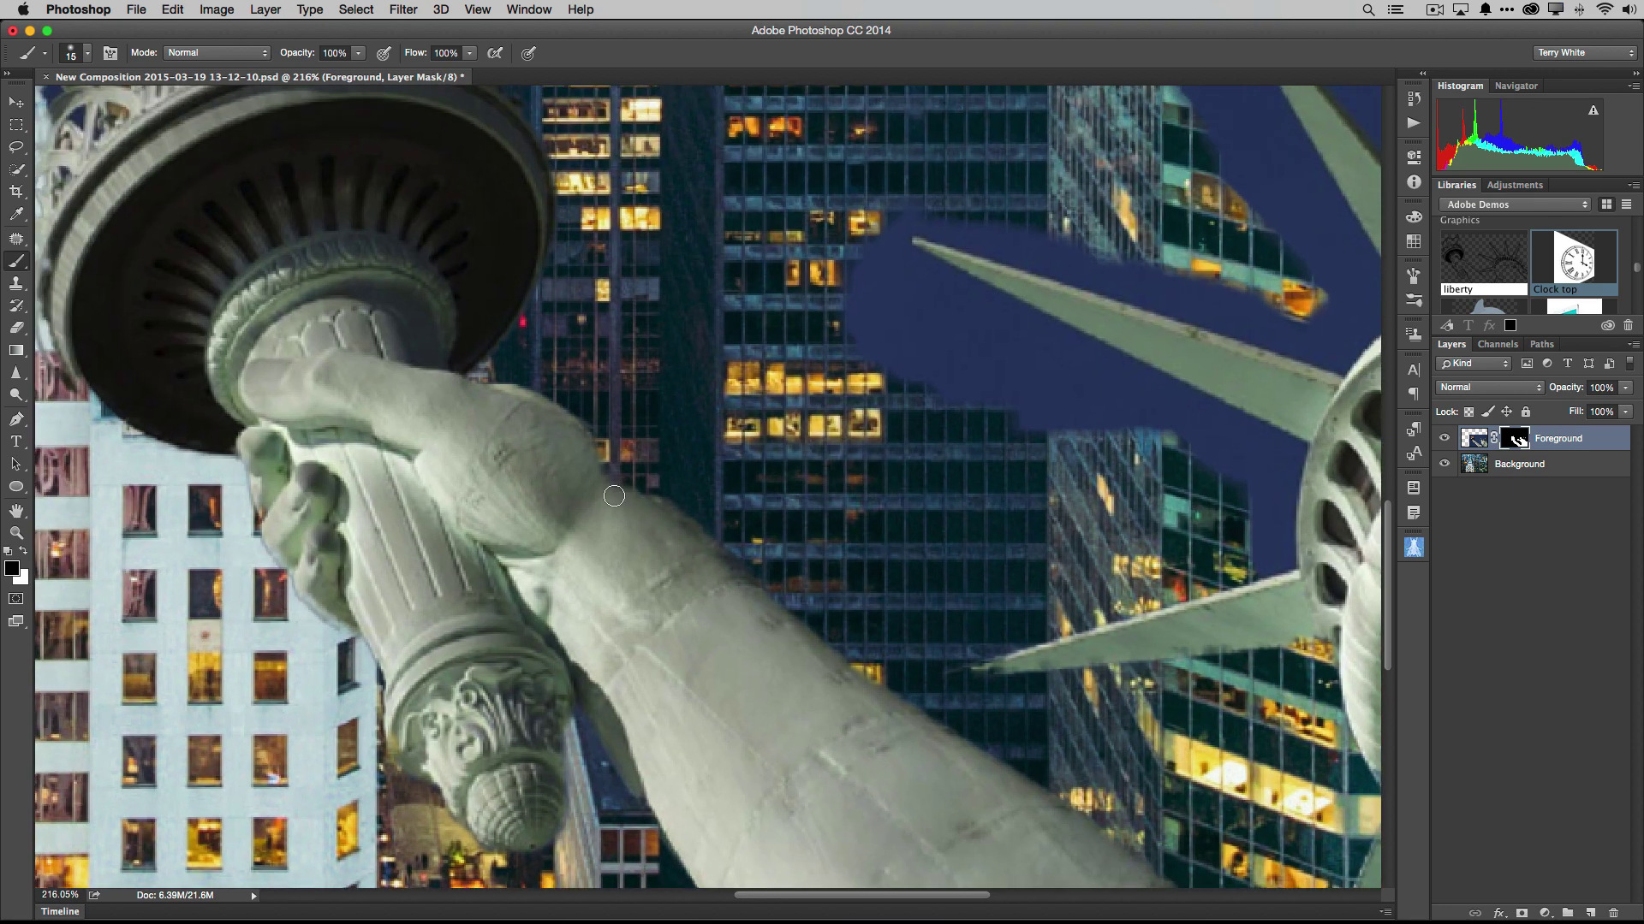
key(x)
mouse_move(625, 495)
mouse_down()
mouse_move(604, 469)
mouse_move(676, 536)
mouse_up()
- Paint black on the mask to hide the blue sky around the crown's long left spike and beside the next one
scroll(701, 645, up, 10)
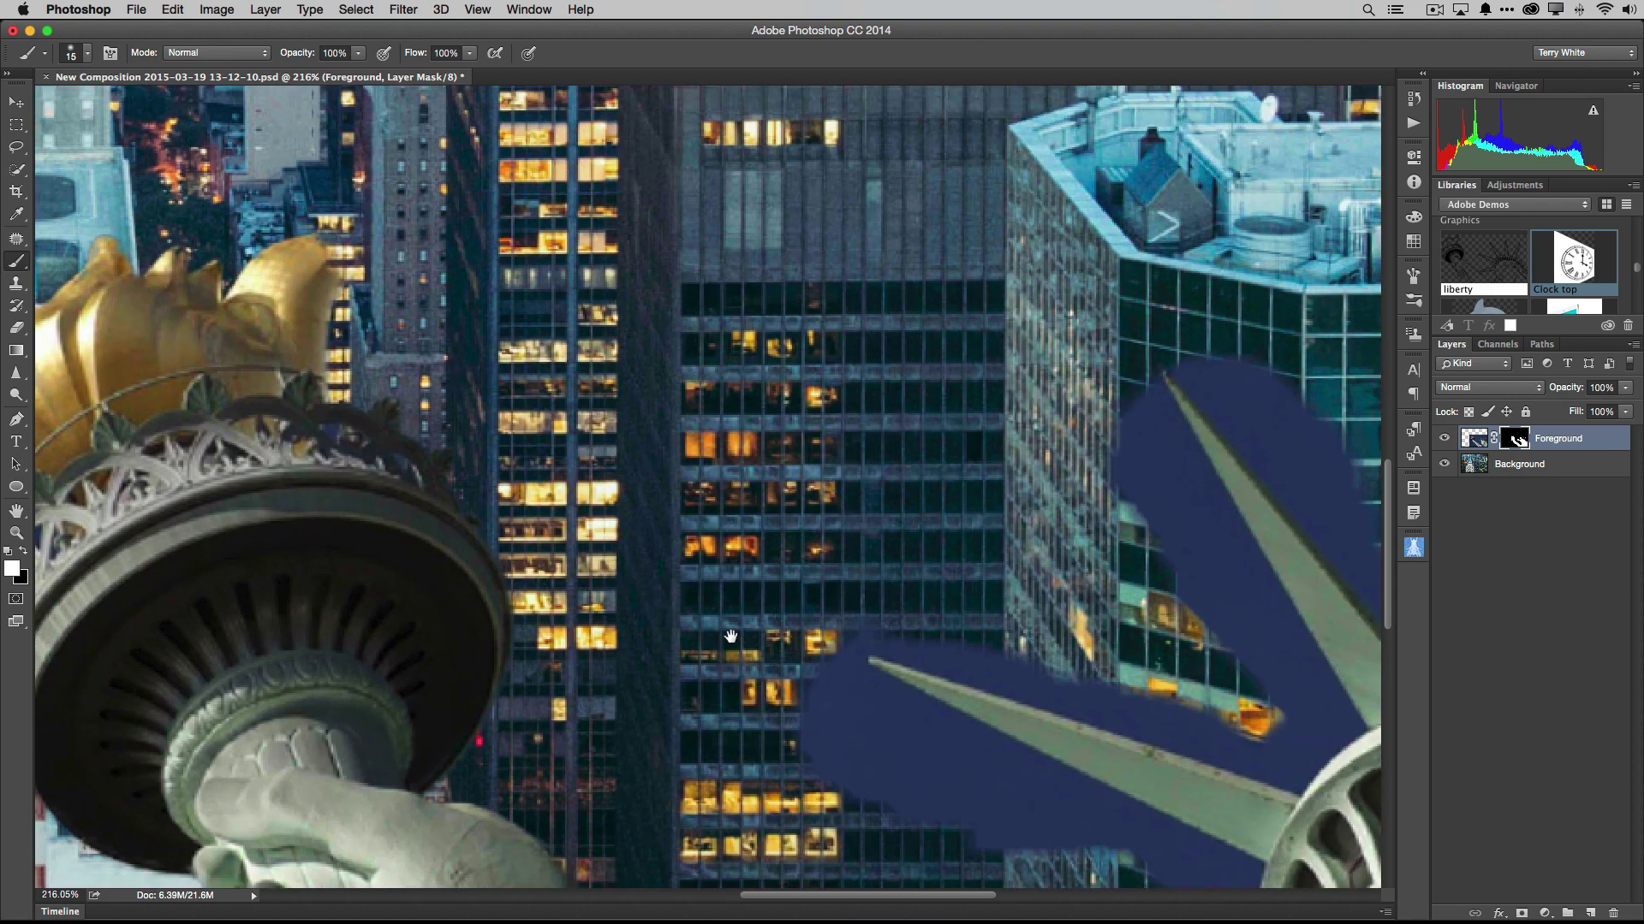
scroll(550, 631, down, 5)
scroll(550, 631, right, 6)
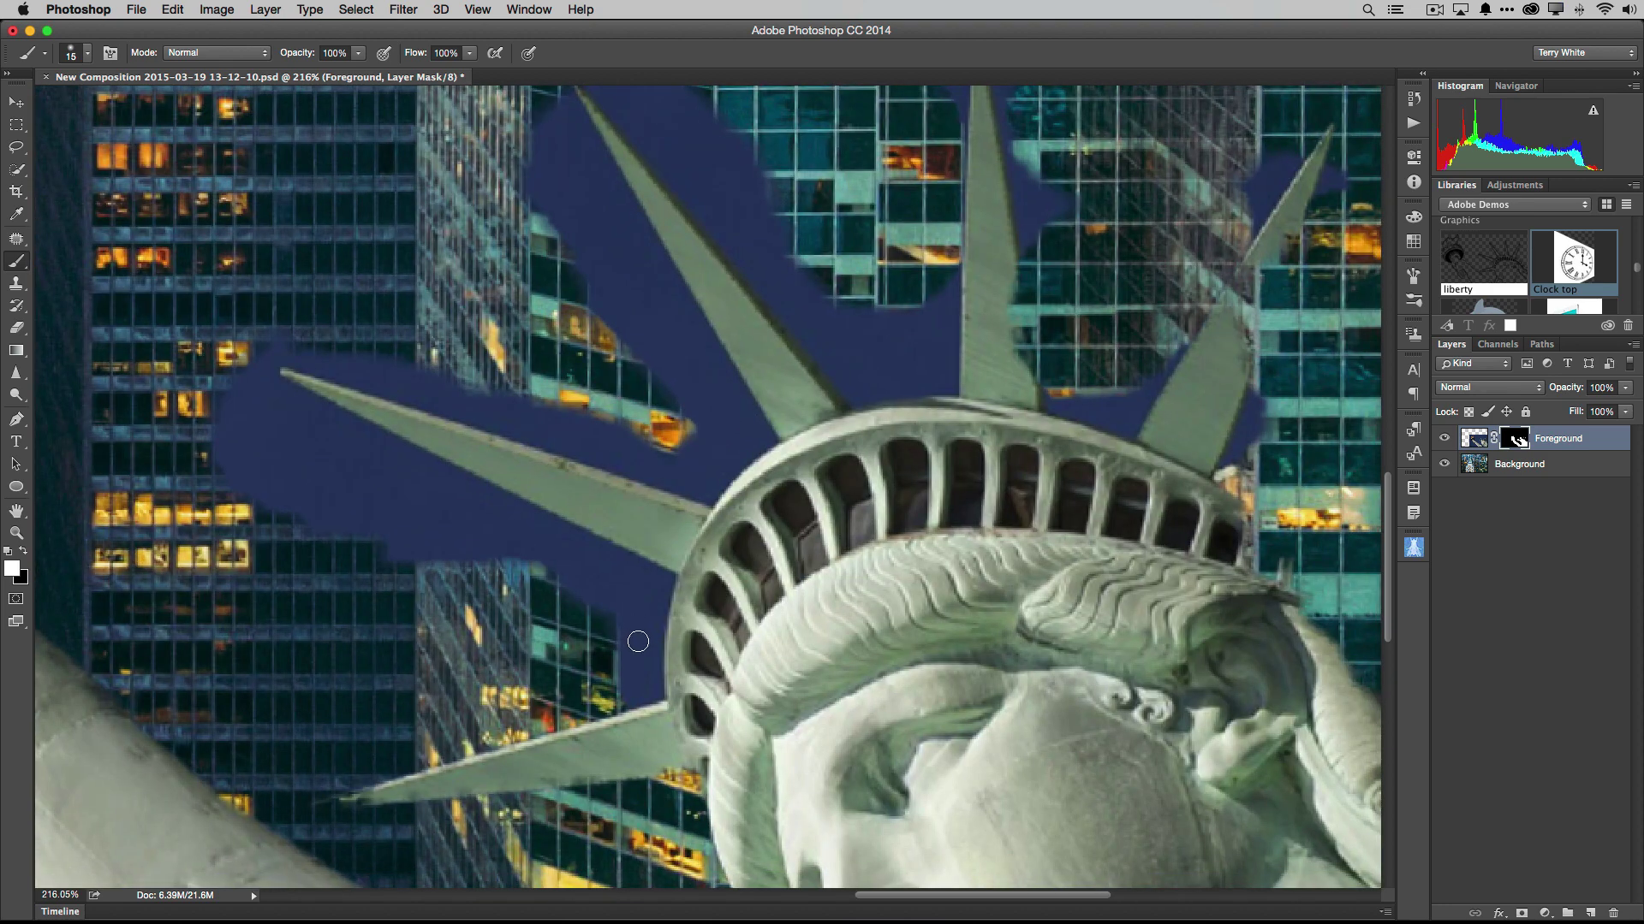
key(x)
mouse_move(639, 643)
mouse_down()
mouse_move(626, 690)
mouse_move(648, 653)
mouse_move(636, 693)
mouse_move(654, 687)
mouse_move(658, 584)
mouse_move(250, 371)
mouse_move(283, 483)
mouse_move(227, 397)
mouse_move(226, 487)
mouse_move(295, 494)
mouse_move(294, 432)
mouse_move(279, 473)
mouse_move(359, 525)
mouse_move(340, 473)
mouse_move(458, 566)
mouse_move(394, 543)
mouse_move(483, 574)
mouse_move(553, 553)
mouse_move(494, 543)
mouse_move(337, 465)
mouse_move(430, 498)
mouse_move(250, 391)
mouse_move(249, 345)
mouse_move(293, 365)
mouse_move(260, 350)
mouse_move(276, 341)
mouse_move(674, 475)
mouse_move(400, 393)
mouse_move(503, 374)
mouse_move(433, 373)
mouse_move(654, 450)
mouse_move(611, 450)
mouse_move(685, 492)
mouse_move(764, 443)
mouse_move(558, 94)
mouse_move(537, 184)
mouse_move(578, 225)
mouse_move(680, 448)
mouse_move(711, 428)
mouse_move(587, 206)
mouse_move(606, 403)
mouse_up()
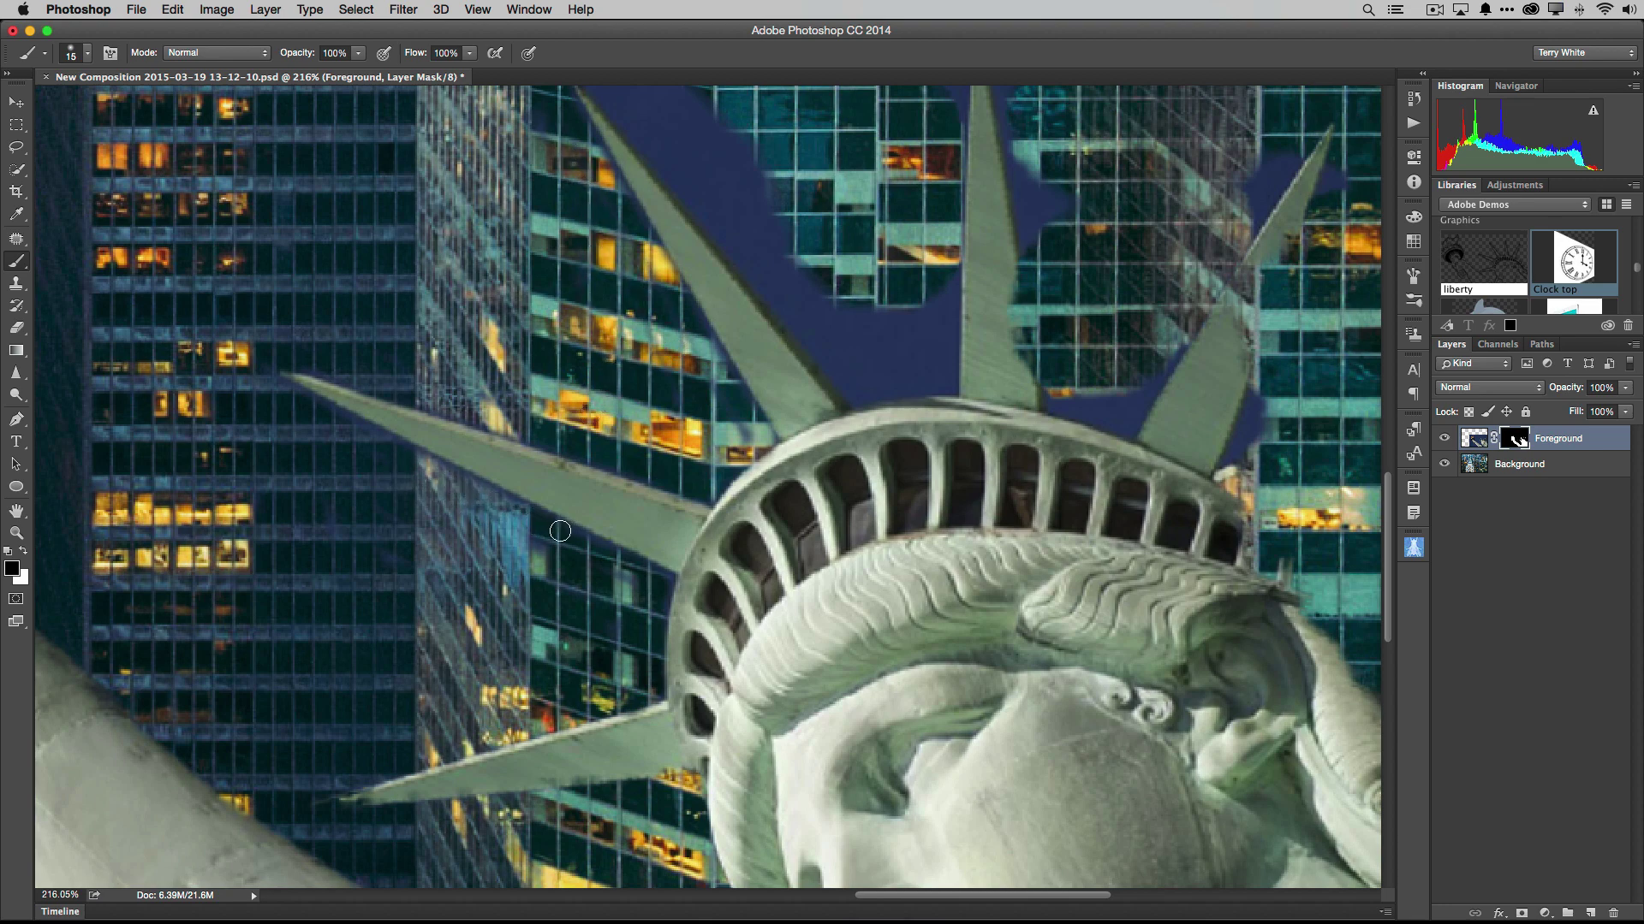
drag(597, 547, 663, 577)
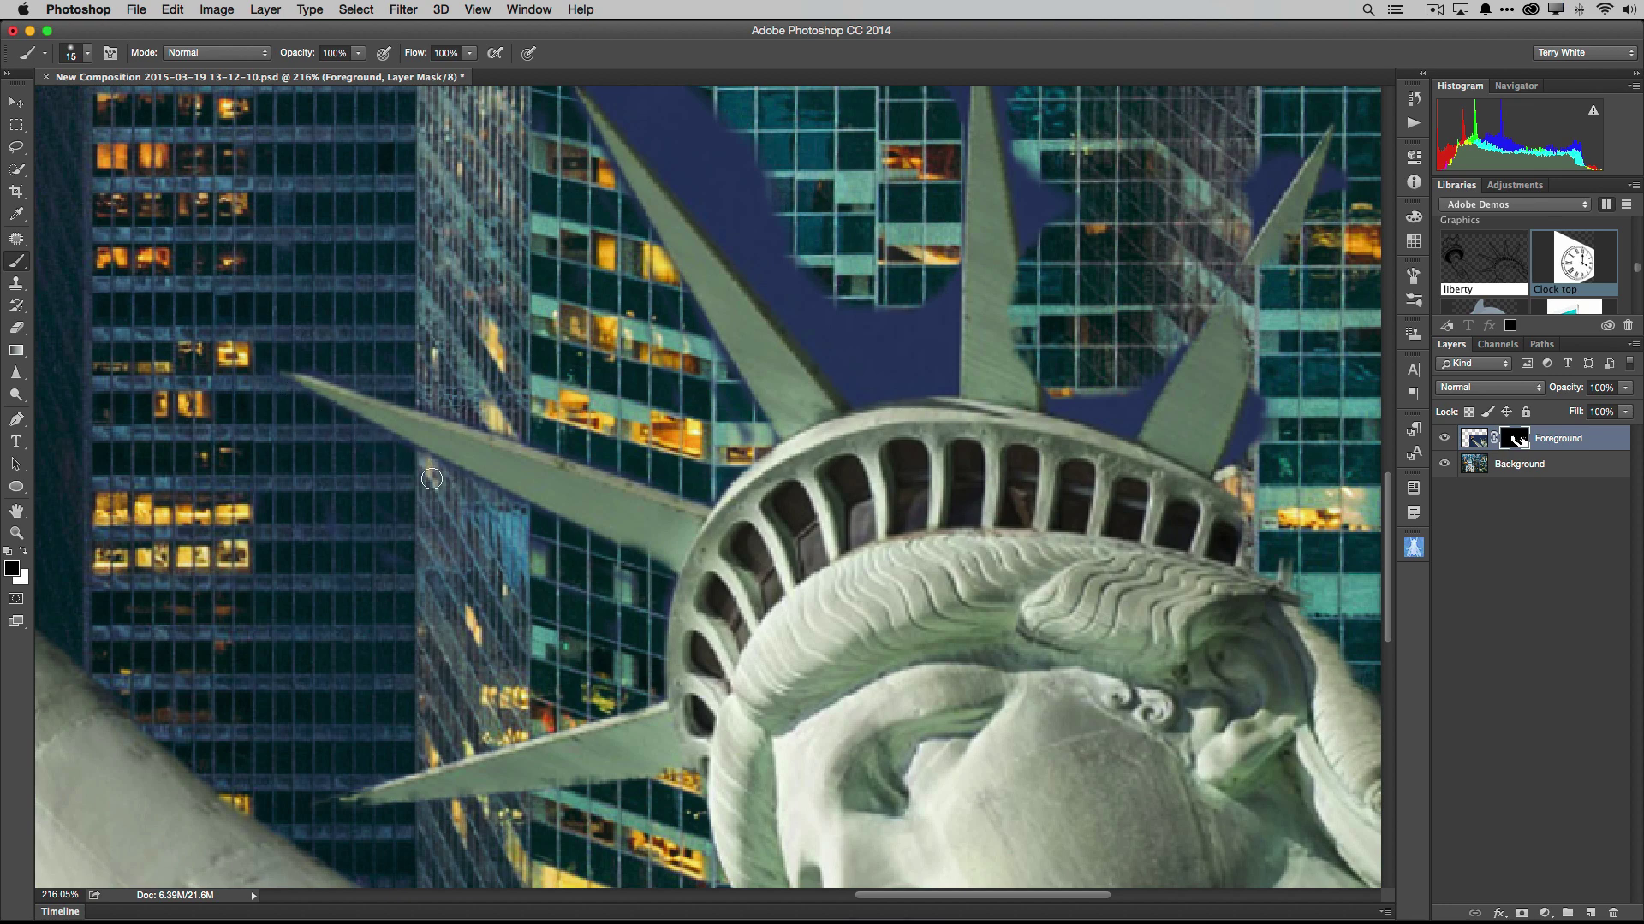
- Mask out the blue sky between the second and middle crown spikes and restore the middle spike's edge in white
scroll(873, 308, up, 6)
scroll(873, 308, right, 4)
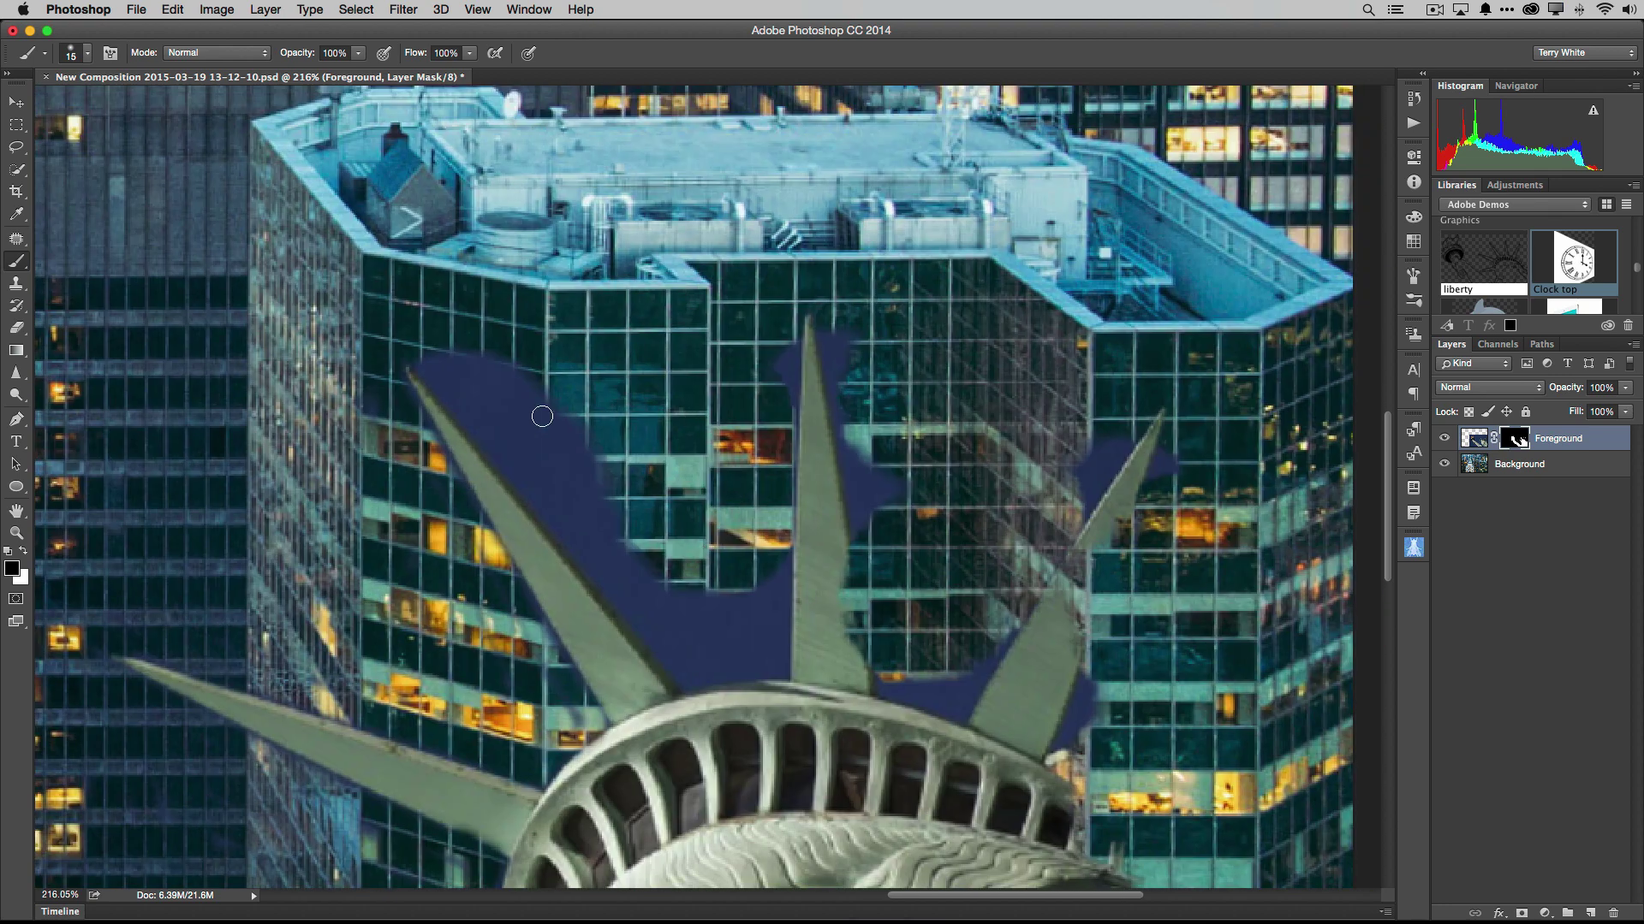
mouse_move(502, 408)
mouse_down()
mouse_move(439, 374)
mouse_move(461, 415)
mouse_move(553, 489)
mouse_move(540, 454)
mouse_move(578, 489)
mouse_move(608, 546)
mouse_move(512, 475)
mouse_move(496, 440)
mouse_move(680, 668)
mouse_move(680, 624)
mouse_move(596, 476)
mouse_move(615, 519)
mouse_move(731, 612)
mouse_move(719, 649)
mouse_move(708, 605)
mouse_move(736, 648)
mouse_move(777, 570)
mouse_move(775, 652)
mouse_move(684, 682)
mouse_move(702, 629)
mouse_up()
mouse_move(869, 475)
mouse_down()
mouse_move(882, 530)
mouse_move(868, 535)
mouse_move(835, 353)
mouse_move(774, 391)
mouse_up()
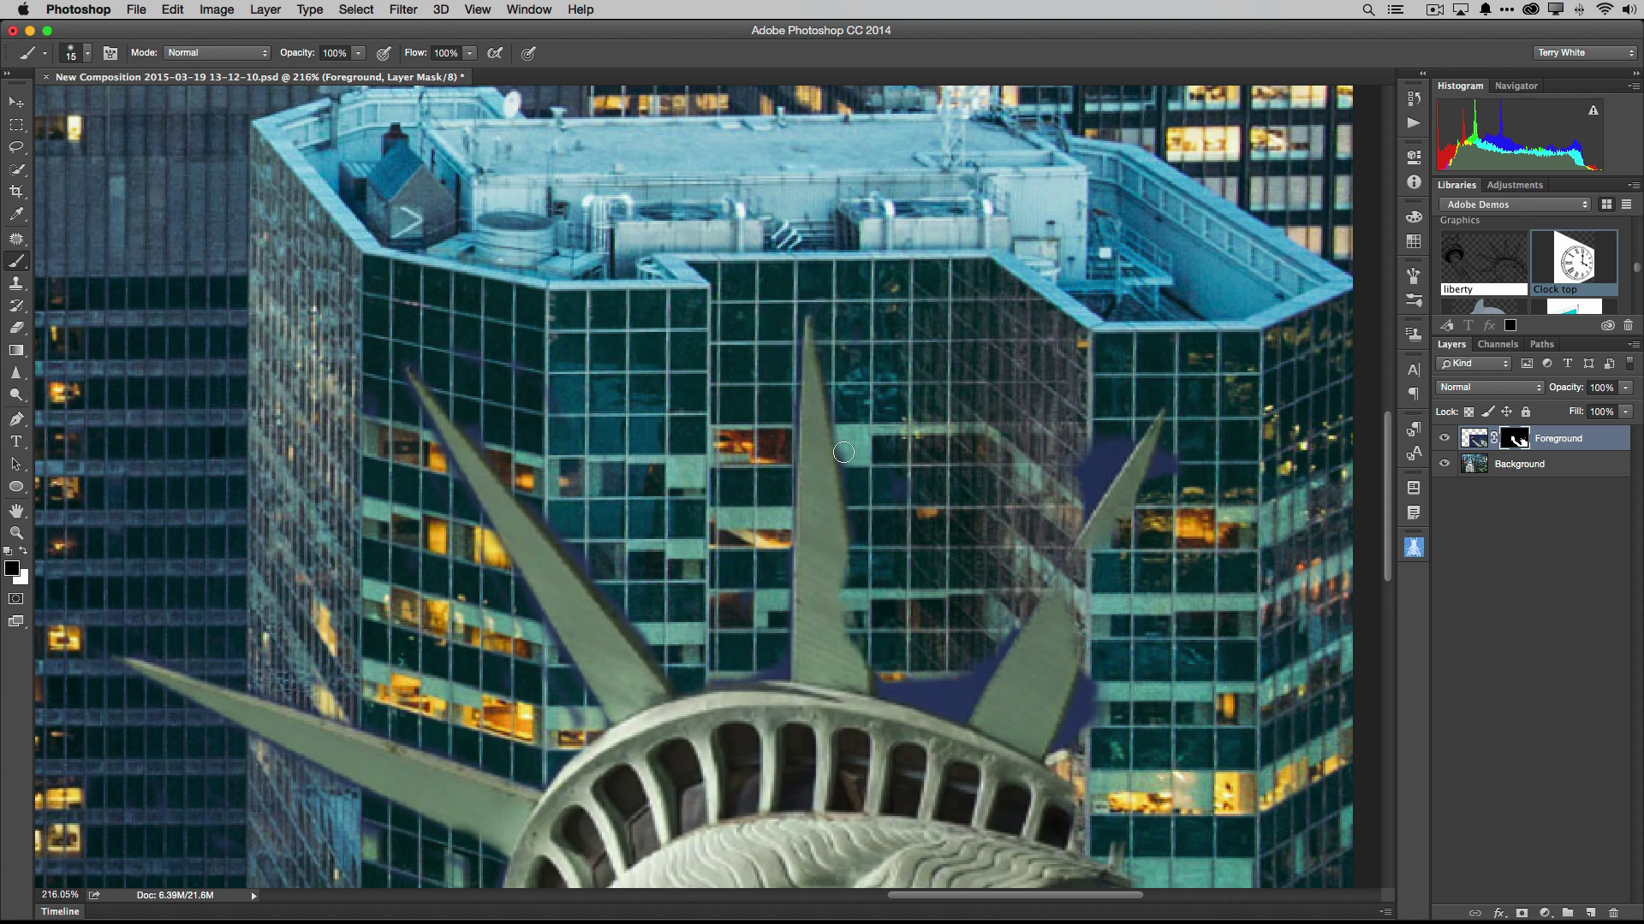
click(24, 550)
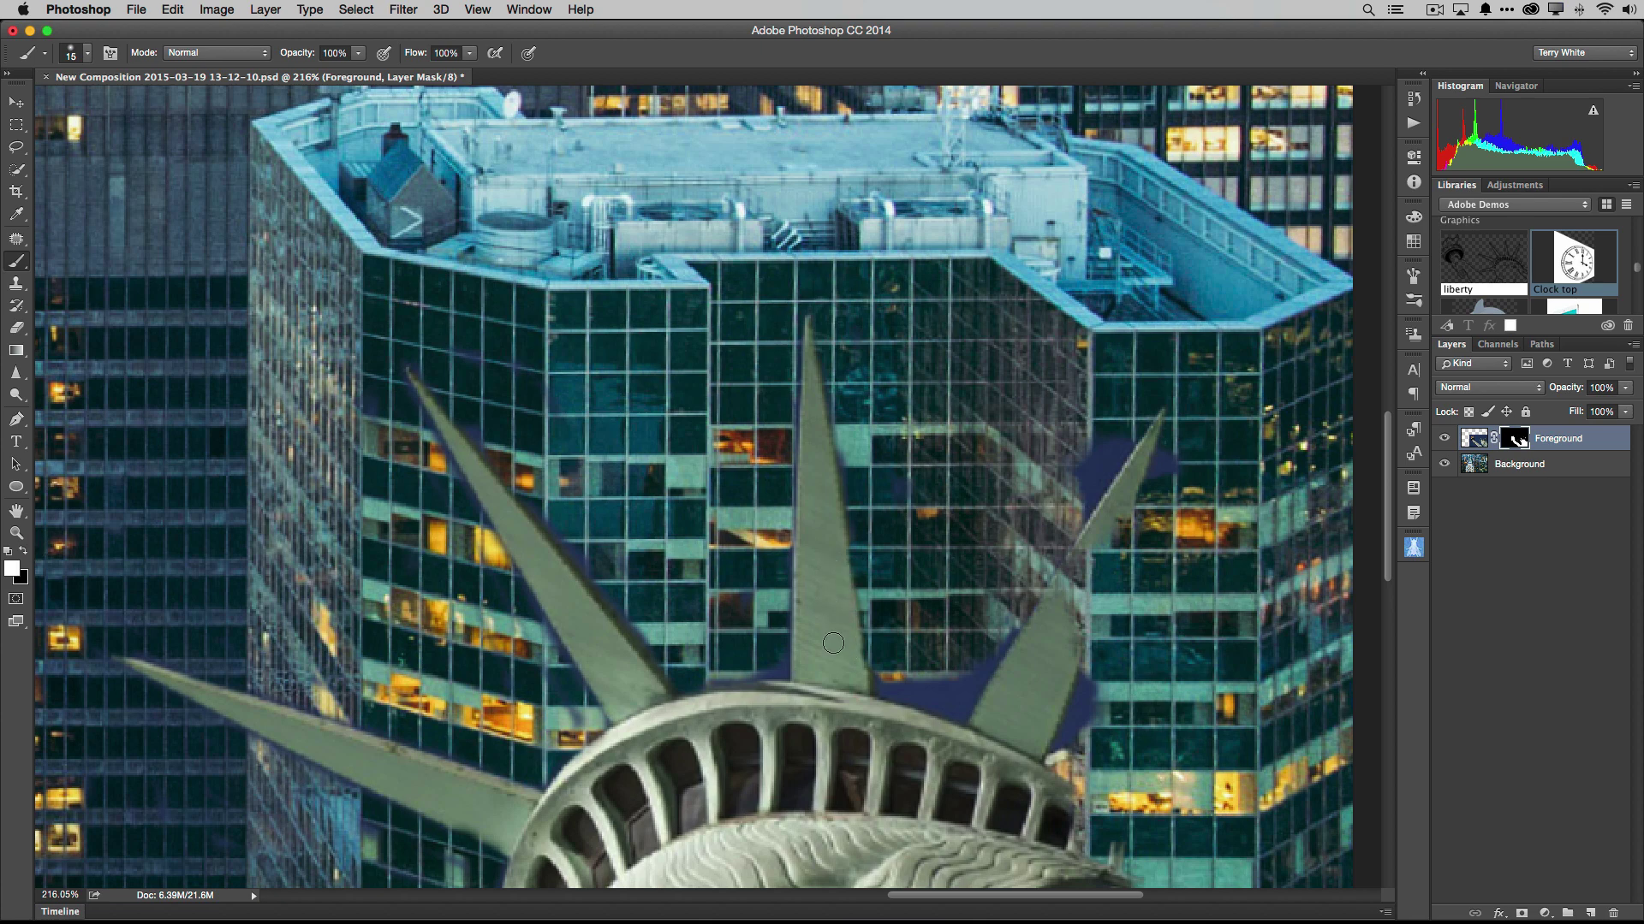
- Paint black on the mask to hide the blue sky at the bases of the middle and right crown spikes
click(24, 551)
drag(781, 660, 715, 676)
mouse_move(925, 669)
mouse_down()
mouse_move(883, 671)
mouse_move(947, 709)
mouse_move(1006, 632)
mouse_up()
mouse_move(1090, 710)
mouse_down()
mouse_move(1081, 692)
mouse_move(1083, 722)
mouse_up()
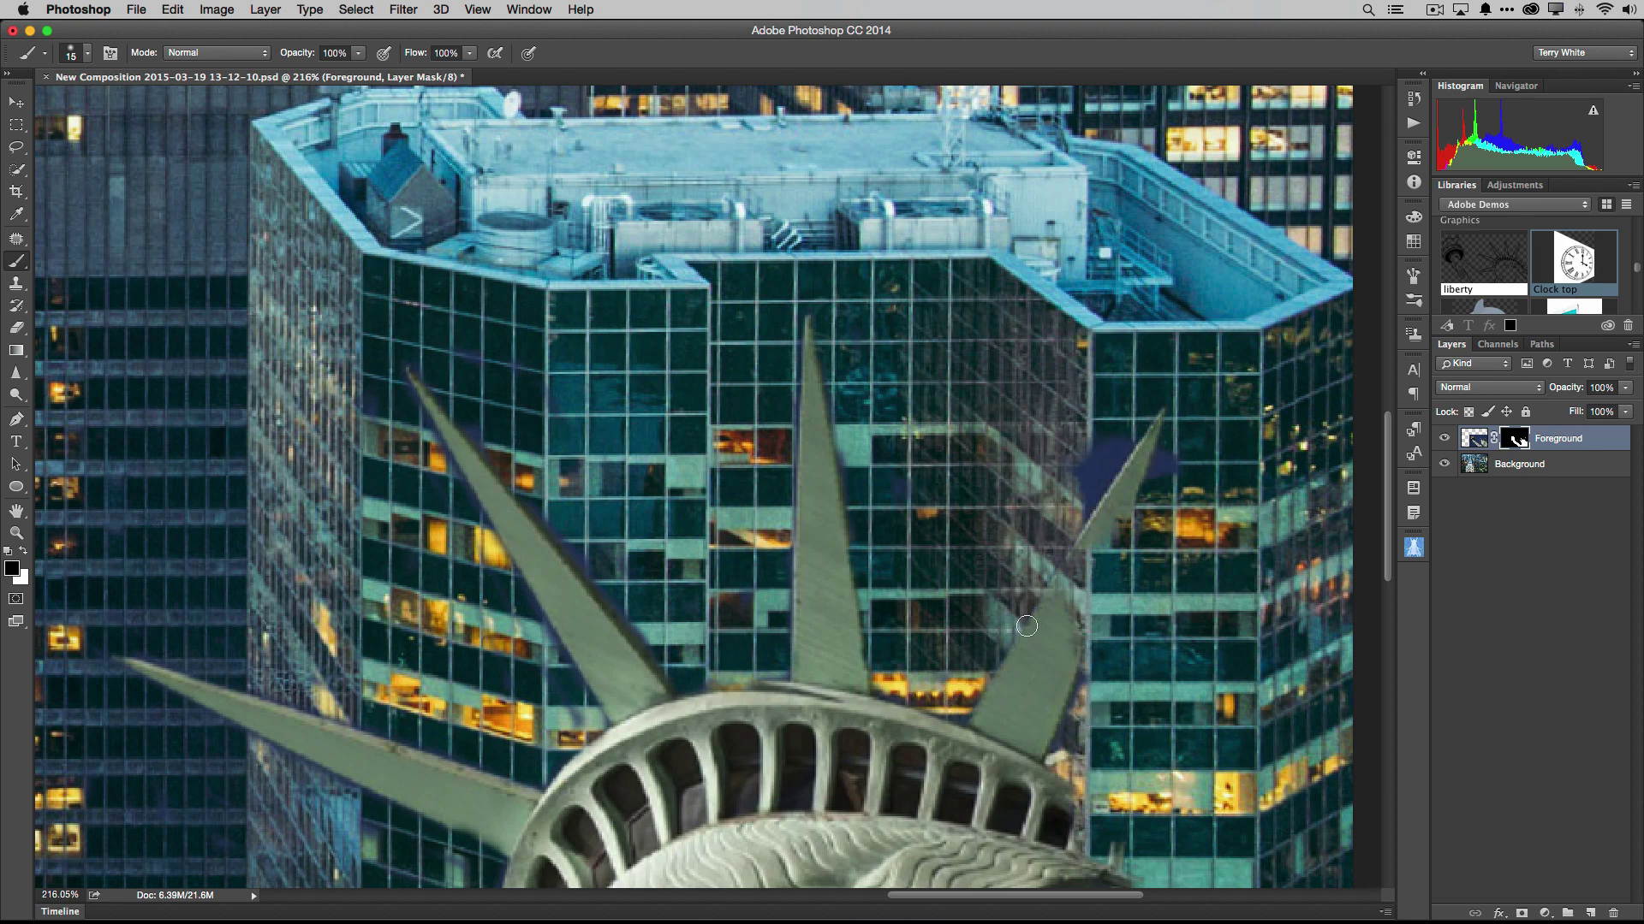
- Restore the missing section of the right crown spike in white and mask out the blue remnants around the spikes in black
click(25, 551)
mouse_move(1085, 603)
mouse_down()
mouse_move(1102, 554)
mouse_move(1061, 640)
mouse_move(1079, 558)
mouse_up()
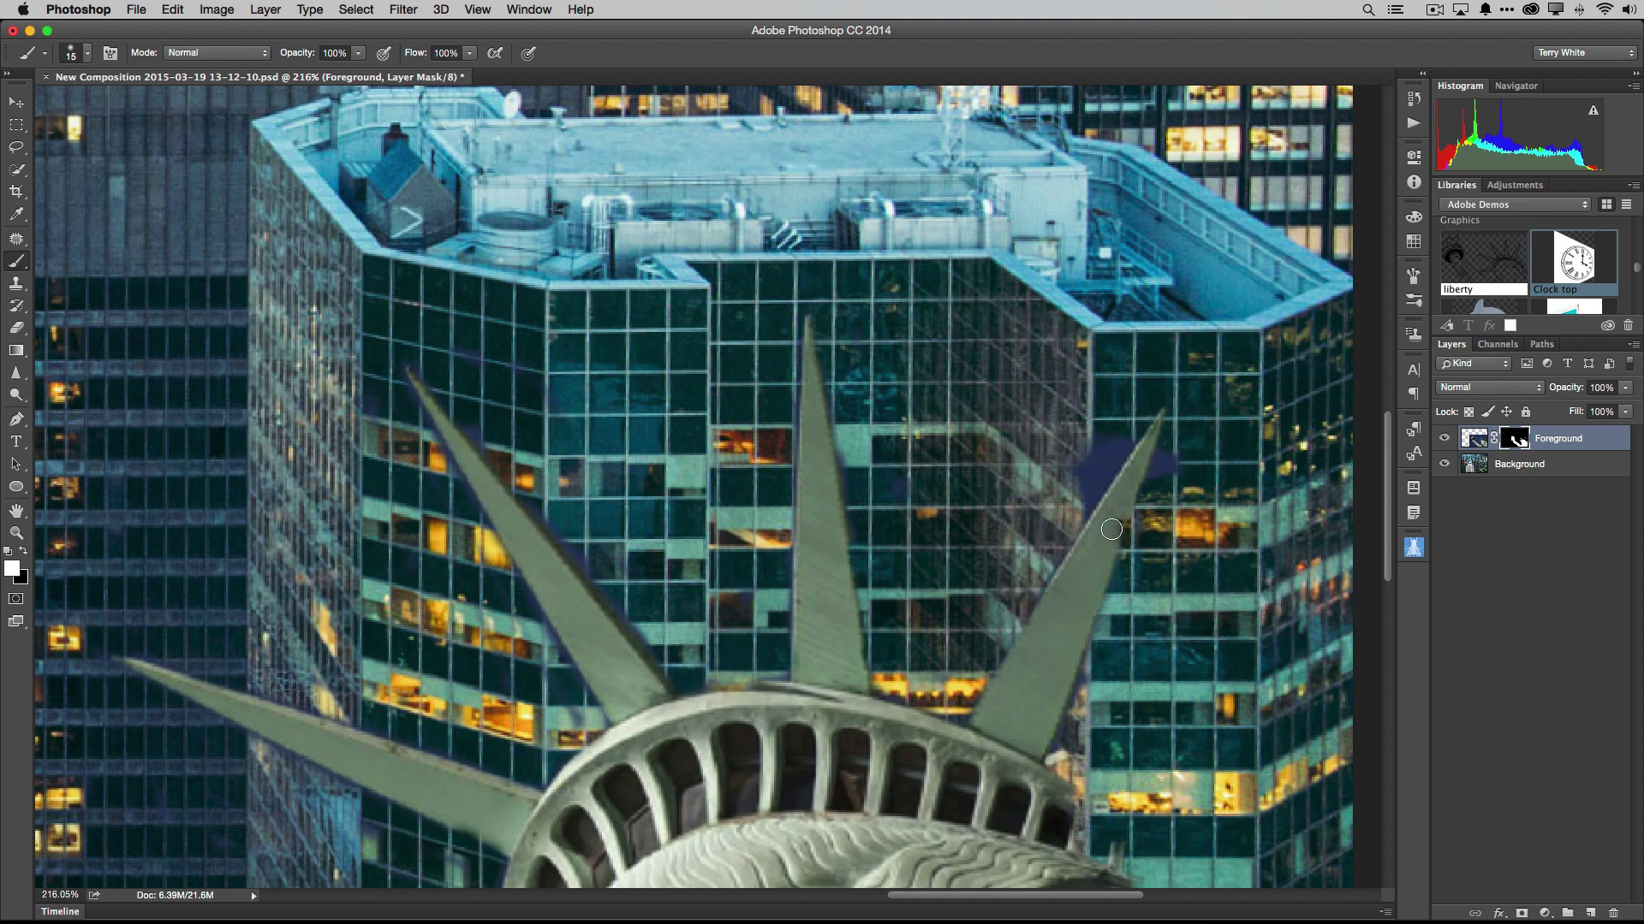
click(25, 552)
mouse_move(1071, 498)
mouse_down()
mouse_move(1101, 439)
mouse_move(1098, 464)
mouse_move(1115, 446)
mouse_move(1072, 508)
mouse_move(1182, 450)
mouse_move(1174, 484)
mouse_move(1151, 491)
mouse_move(1175, 451)
mouse_up()
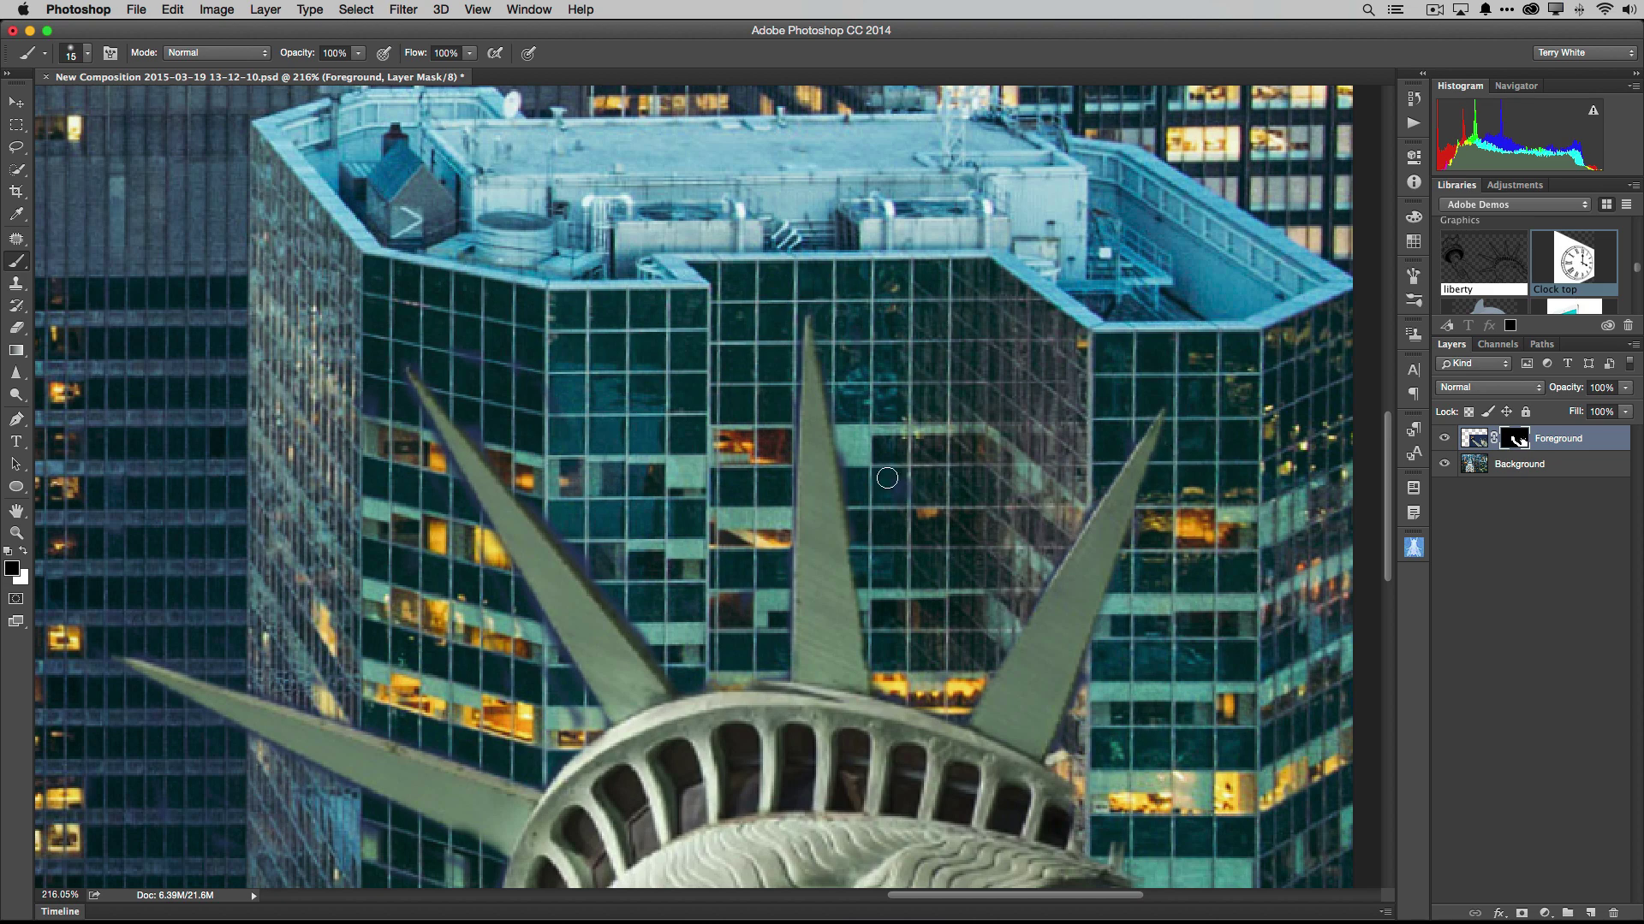
drag(851, 452, 876, 586)
- Paint white on the mask to restore the right end of the crown above the statue's hair
mouse_move(1047, 757)
mouse_down()
mouse_move(786, 672)
mouse_move(757, 578)
mouse_move(733, 561)
mouse_up()
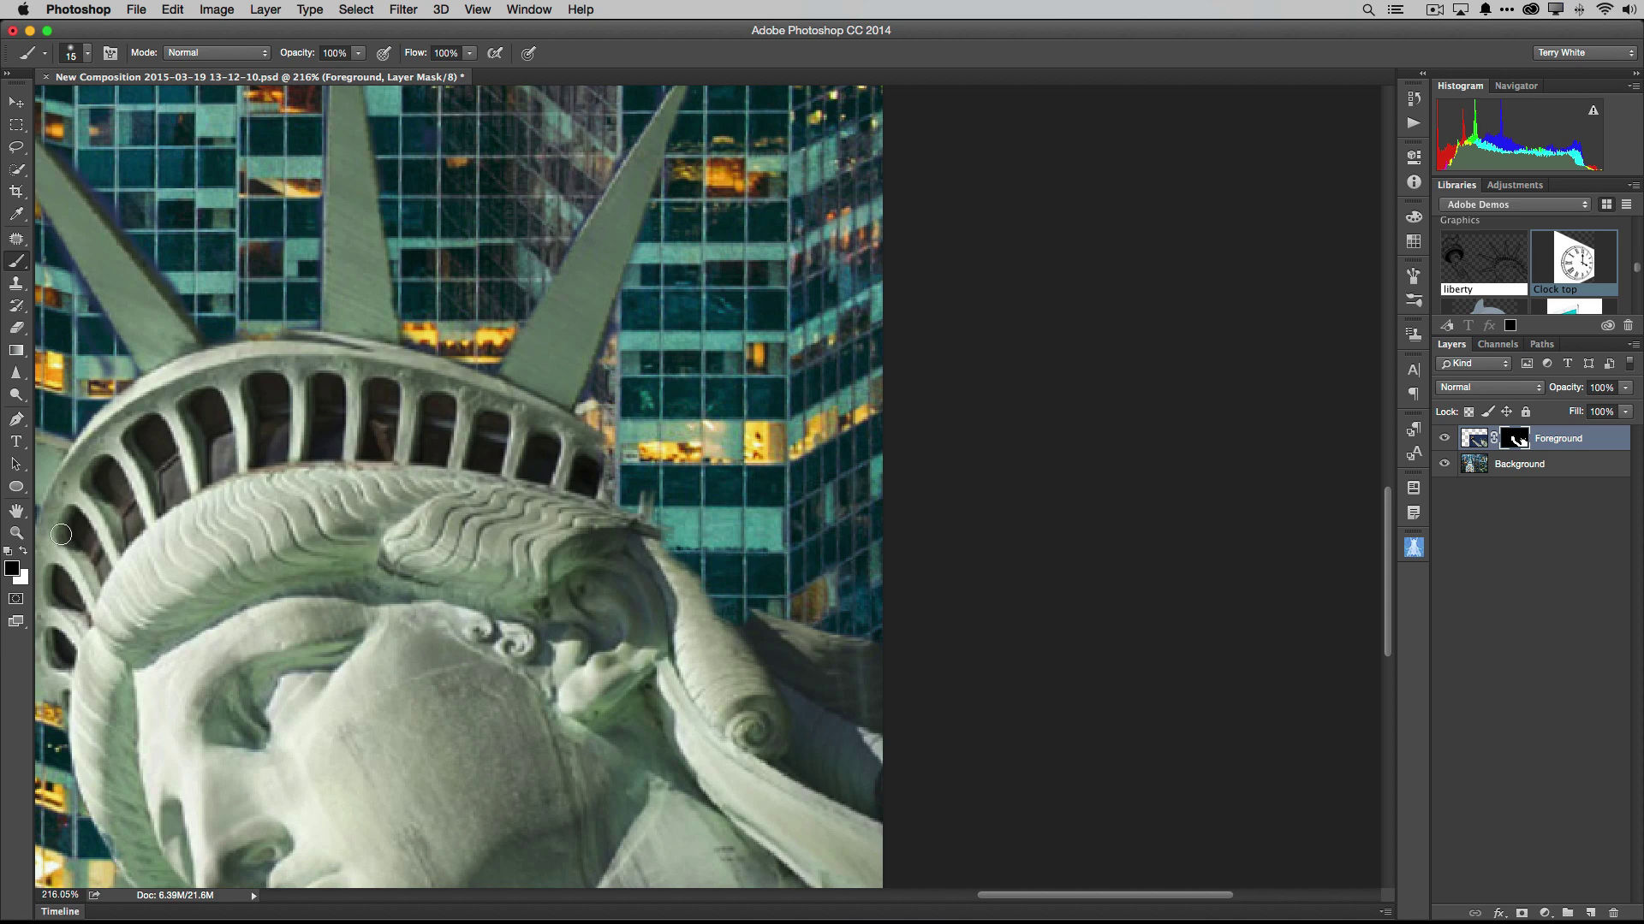
click(26, 552)
mouse_move(678, 487)
mouse_down()
mouse_move(621, 488)
mouse_move(640, 510)
mouse_move(612, 453)
mouse_move(636, 489)
mouse_move(629, 452)
mouse_move(756, 703)
mouse_up()
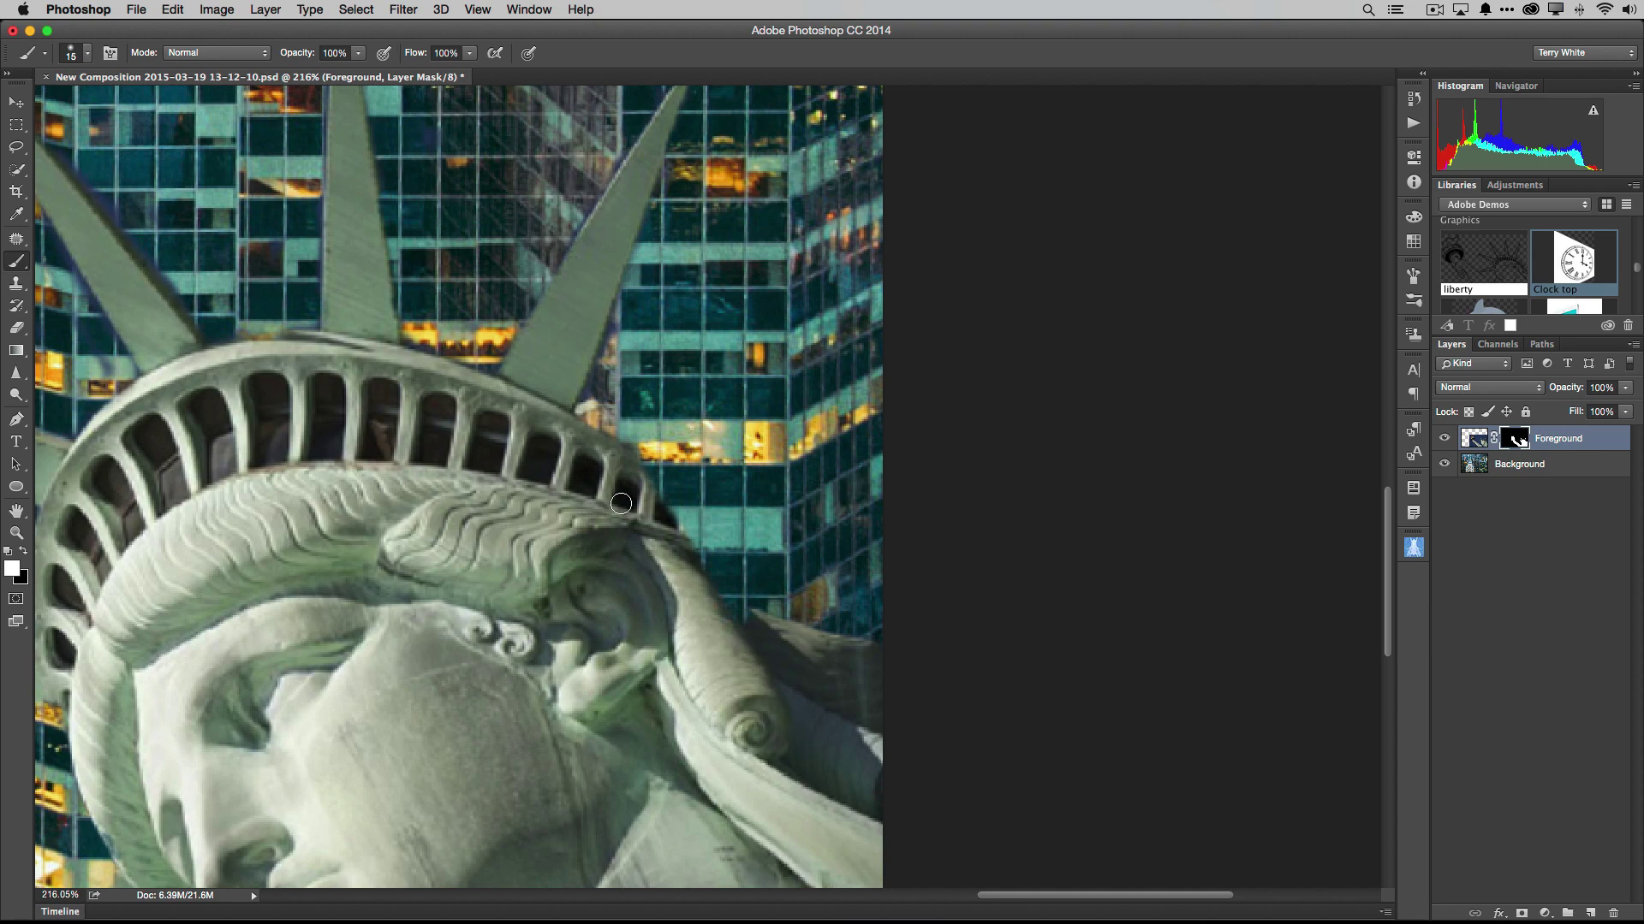
- Paint black on the mask to hide the blue sky under the statue's chin and fit the whole image in view
scroll(621, 503, down, 10)
scroll(621, 503, left, 5)
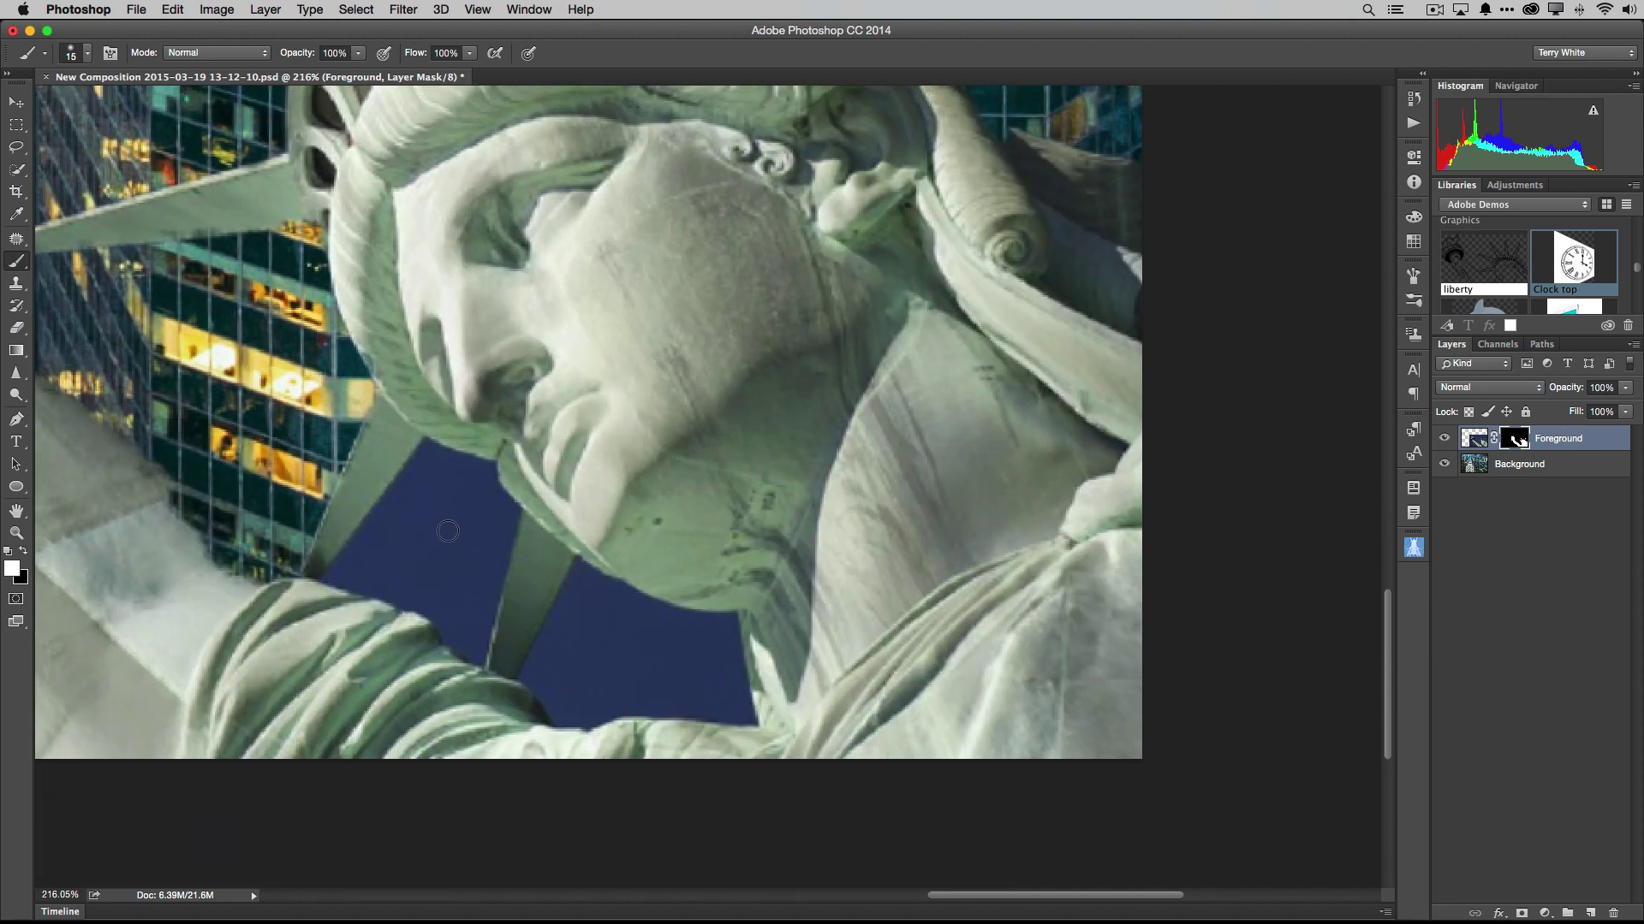
key(x)
mouse_move(400, 576)
mouse_down()
mouse_move(392, 517)
mouse_move(336, 572)
mouse_move(413, 587)
mouse_move(367, 581)
mouse_move(473, 646)
mouse_move(491, 564)
mouse_move(476, 653)
mouse_move(505, 516)
mouse_move(479, 464)
mouse_move(424, 457)
mouse_move(353, 558)
mouse_move(387, 537)
mouse_move(468, 550)
mouse_move(443, 606)
mouse_move(455, 521)
mouse_move(476, 512)
mouse_move(463, 542)
mouse_move(433, 490)
mouse_up()
mouse_move(564, 600)
mouse_down()
mouse_move(595, 666)
mouse_move(563, 665)
mouse_move(567, 614)
mouse_move(528, 675)
mouse_move(583, 580)
mouse_move(570, 702)
mouse_move(553, 707)
mouse_move(590, 718)
mouse_move(686, 694)
mouse_move(692, 707)
mouse_move(660, 707)
mouse_move(741, 719)
mouse_move(730, 629)
mouse_move(659, 622)
mouse_move(612, 590)
mouse_move(614, 656)
mouse_move(636, 670)
mouse_move(690, 654)
mouse_move(707, 688)
mouse_move(721, 678)
mouse_move(666, 633)
mouse_move(622, 636)
mouse_move(701, 630)
mouse_move(612, 594)
mouse_move(582, 617)
mouse_up()
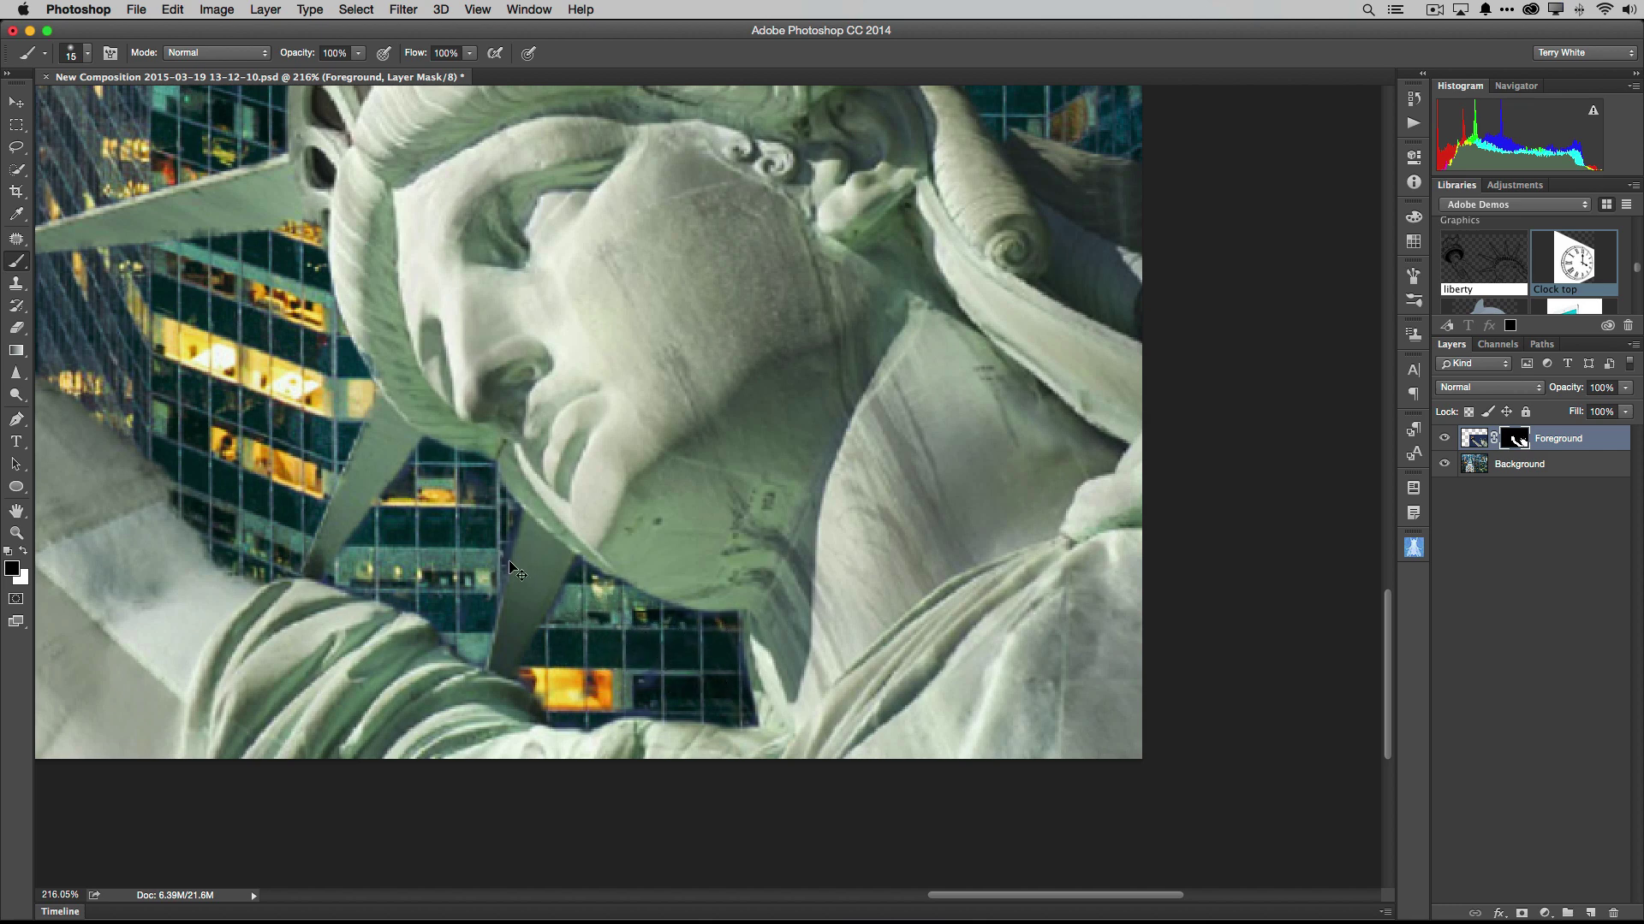
key(super+0)
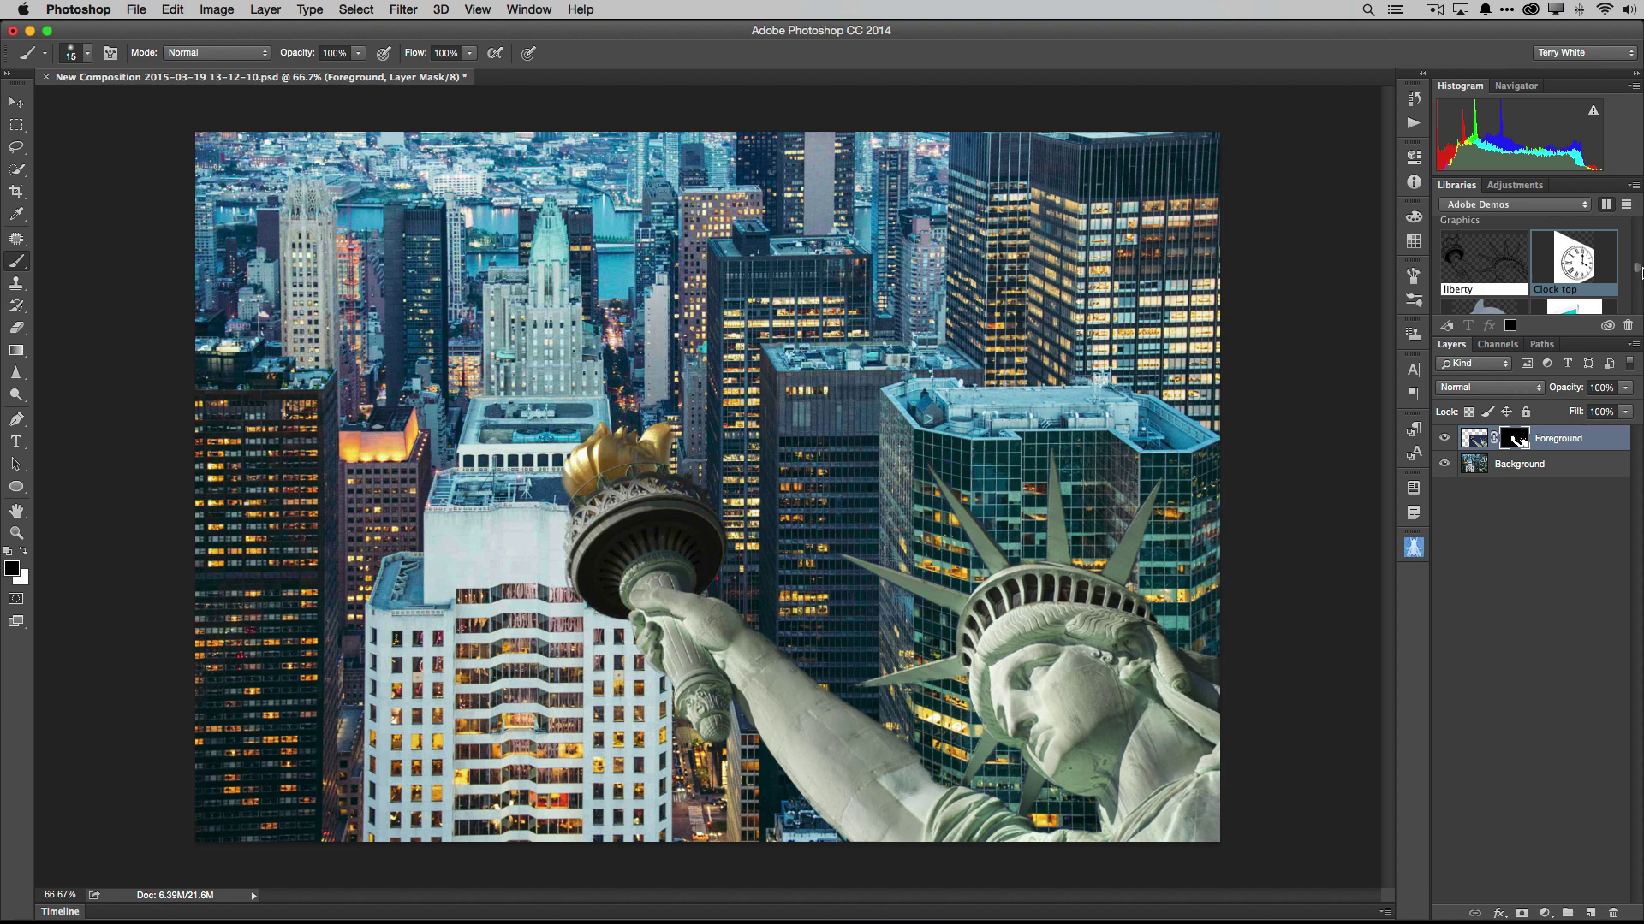
- Try the Soft Light and Hard Light blend modes on the Foreground layer
click(1487, 390)
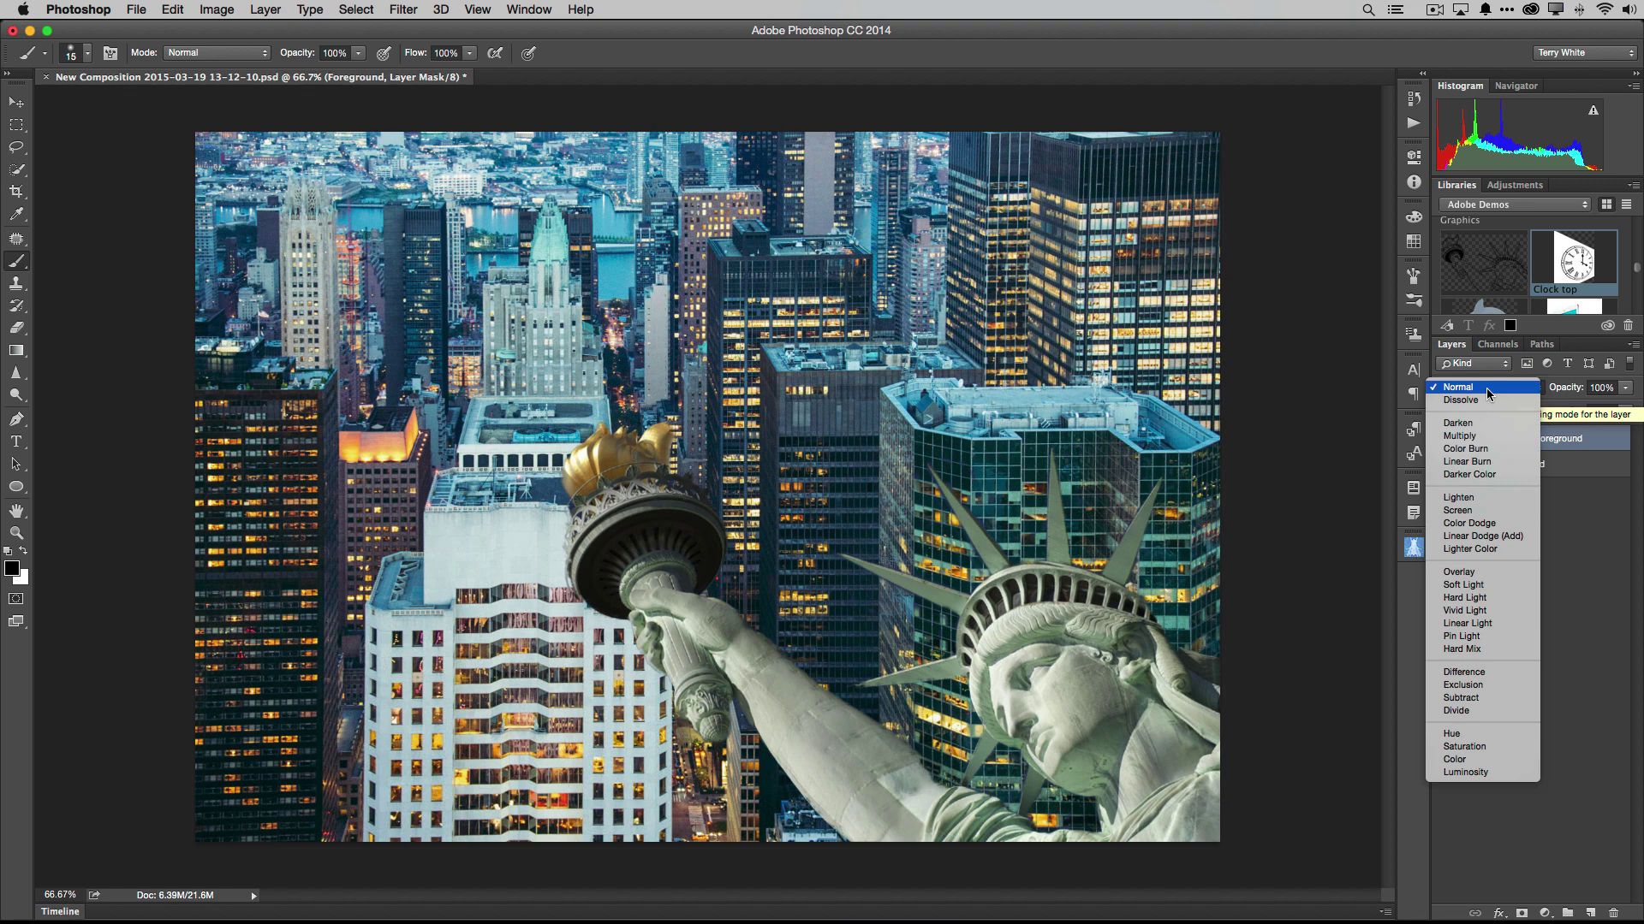
click(1491, 589)
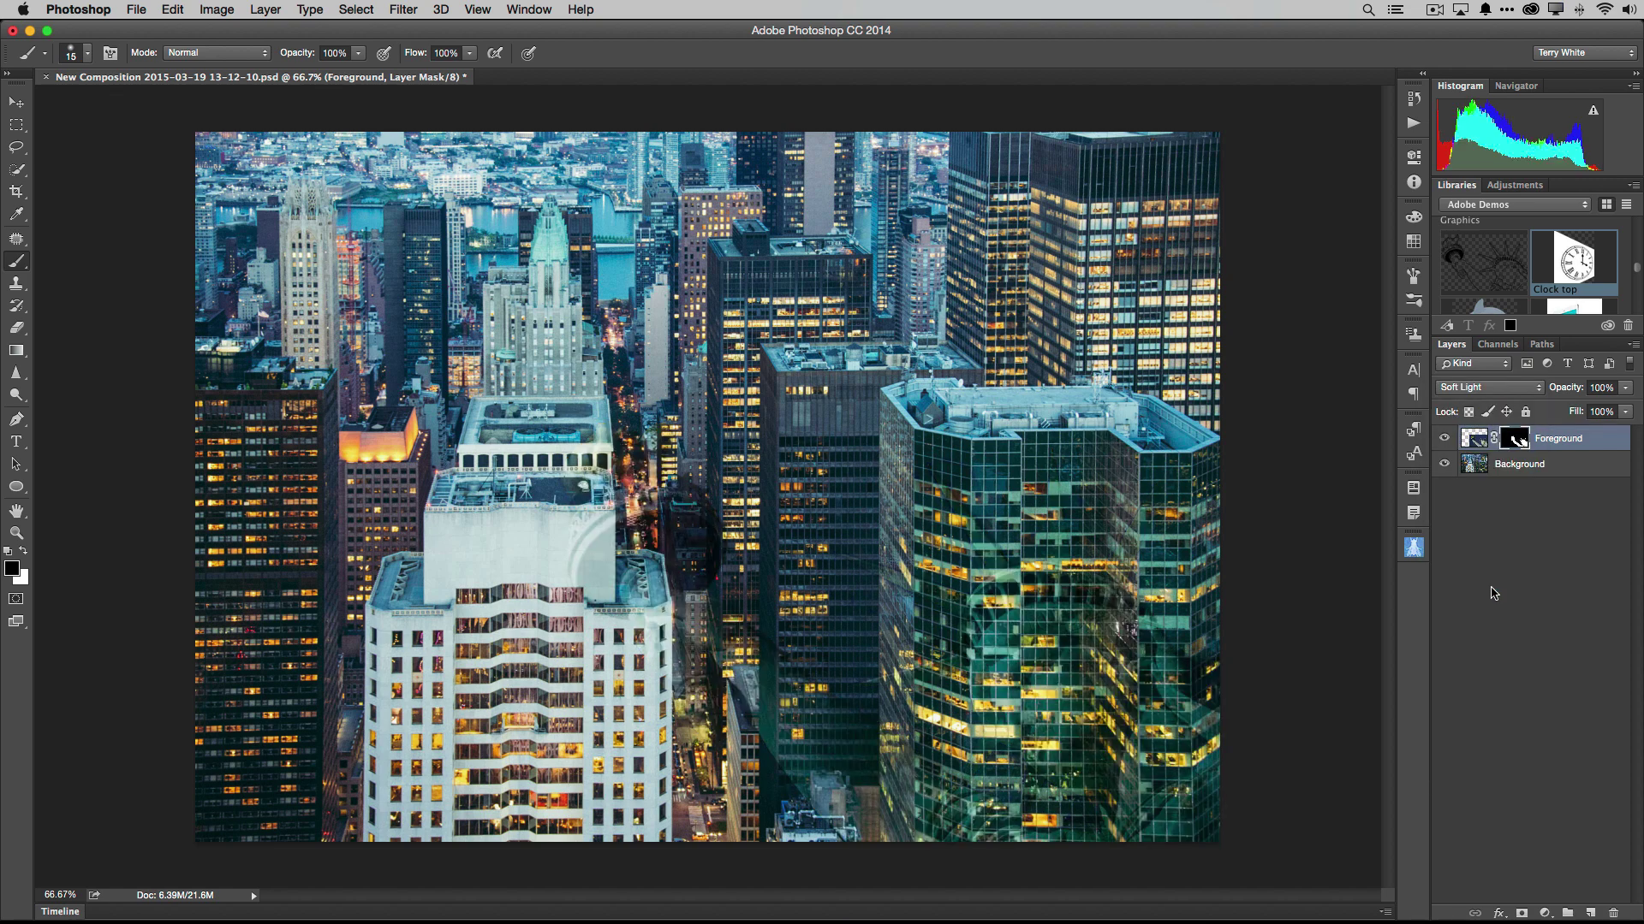
click(1480, 387)
click(1480, 400)
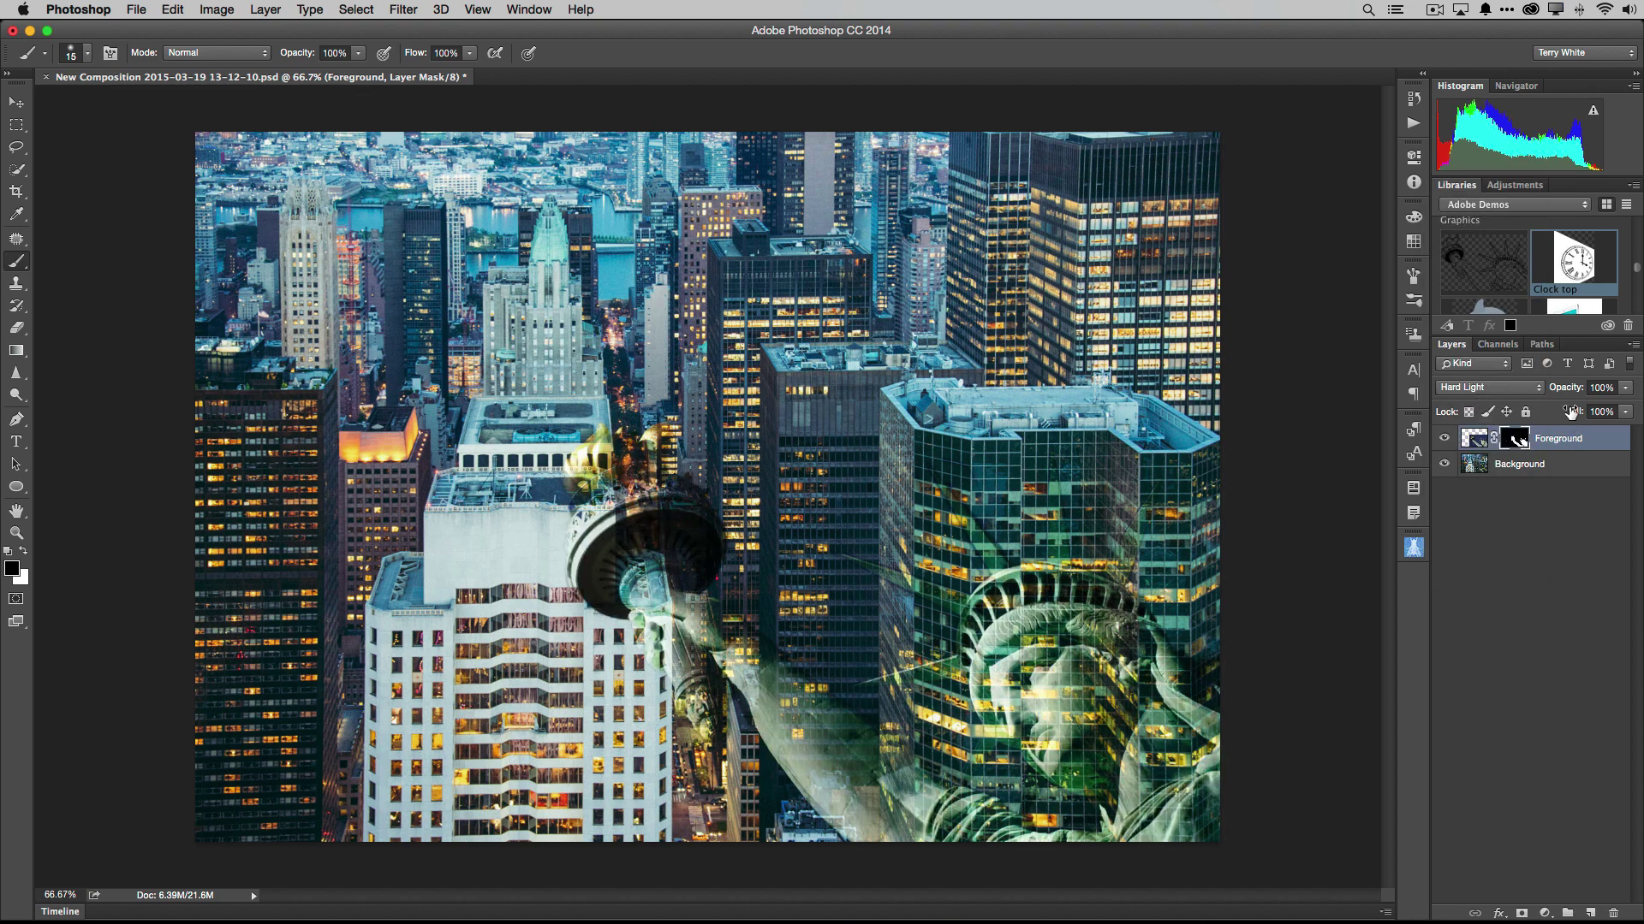
- Return the Foreground layer to Normal blend mode and set its opacity to 60%
drag(1569, 390, 1538, 398)
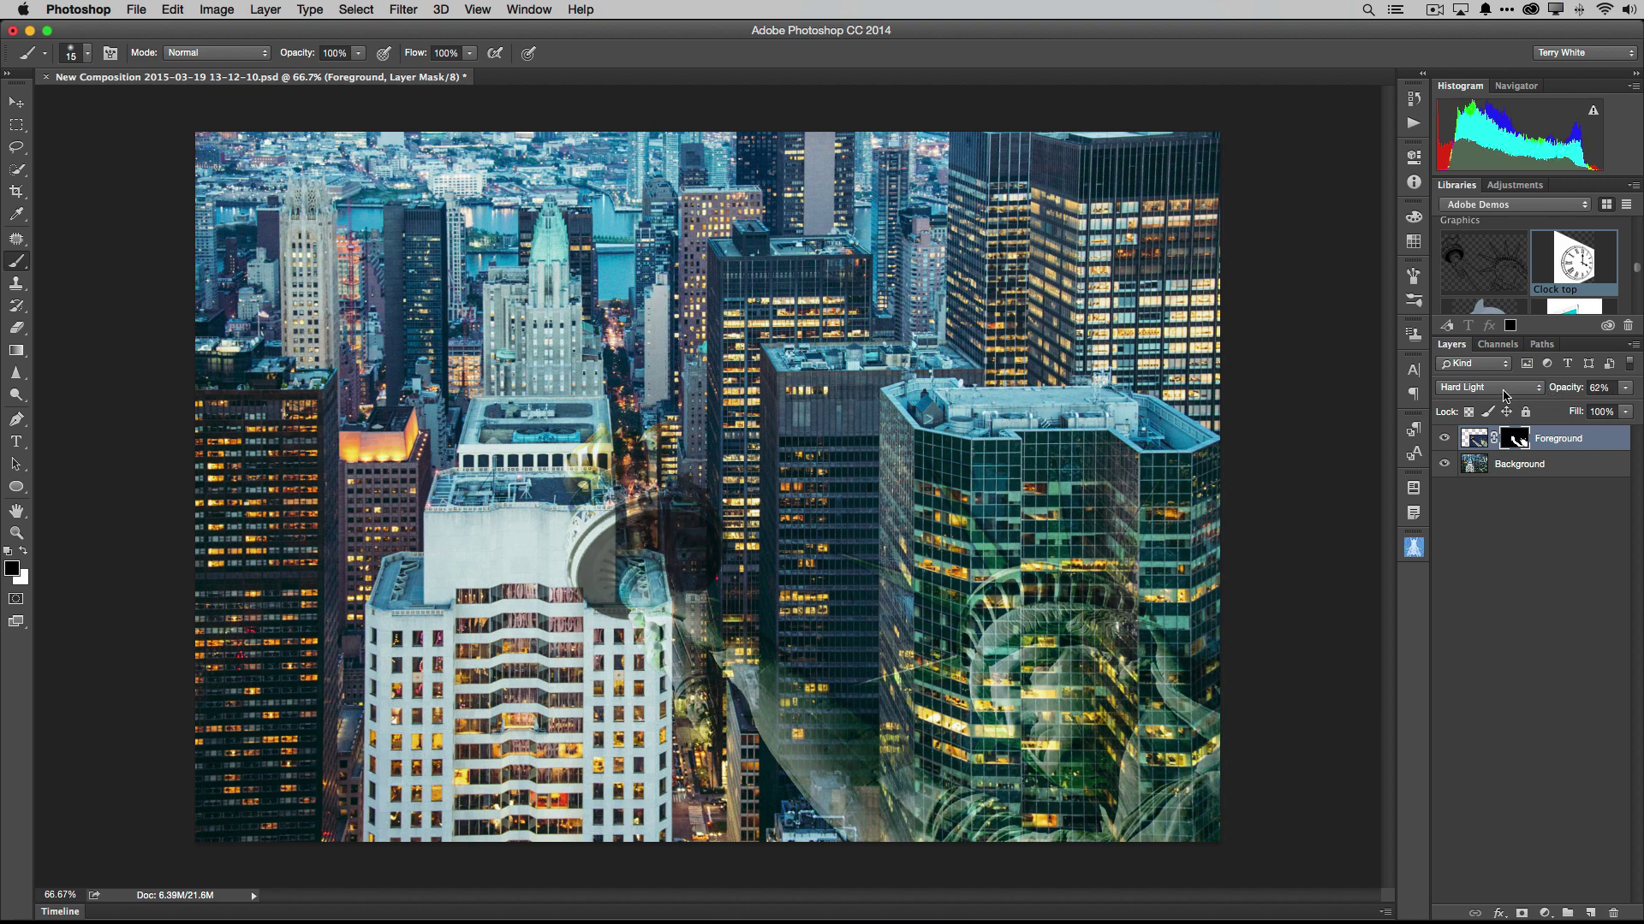
click(1506, 392)
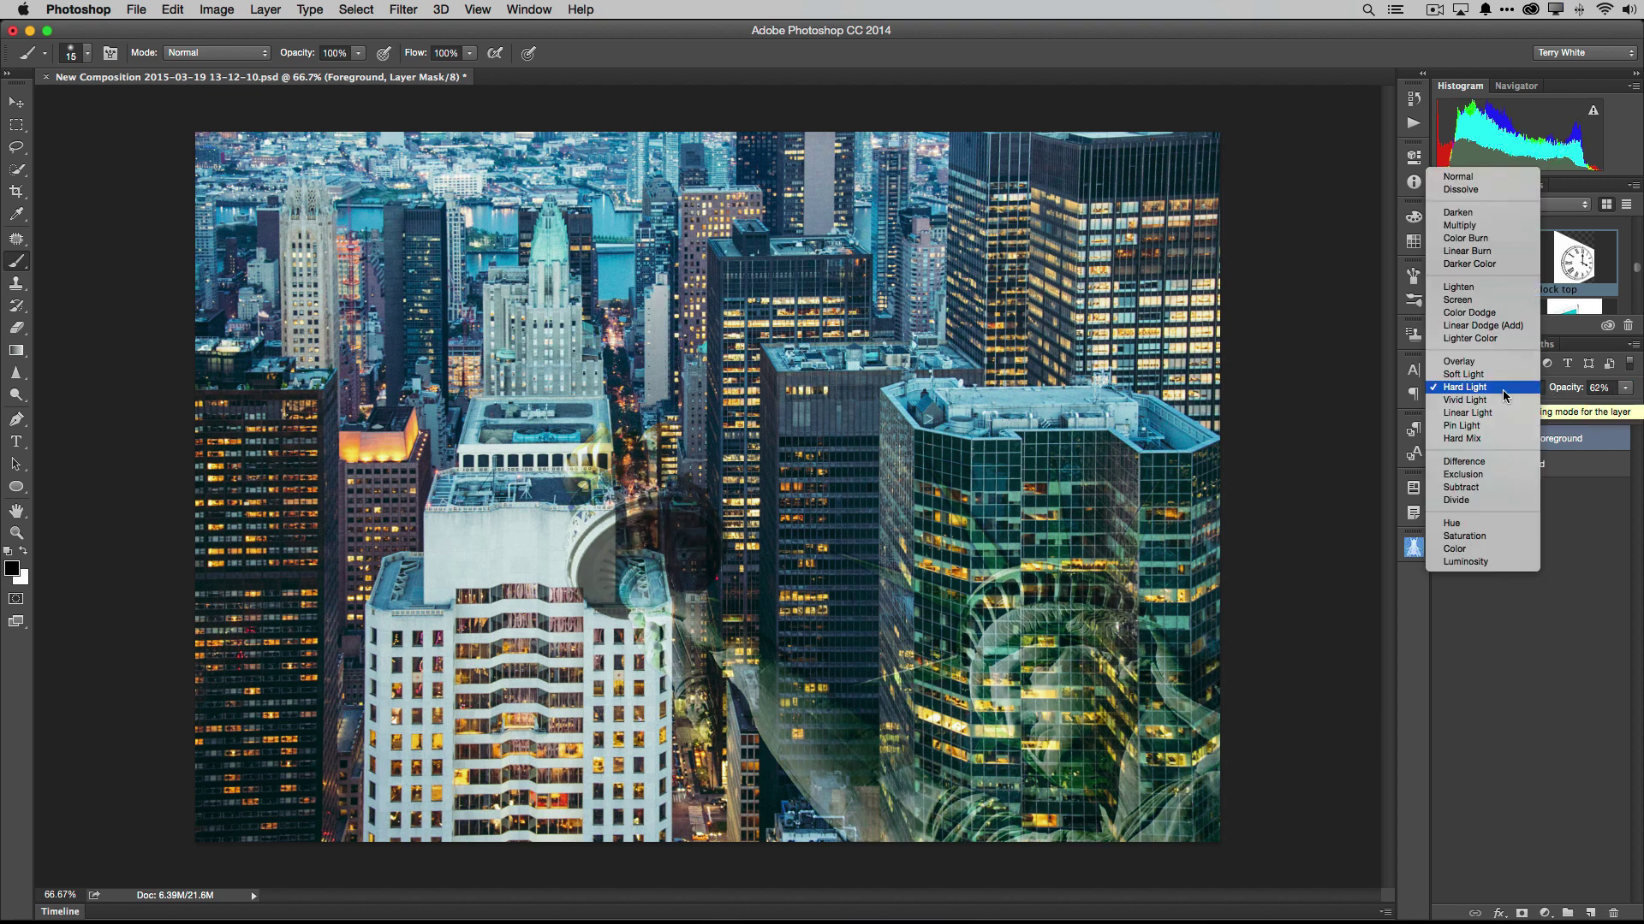
click(1498, 176)
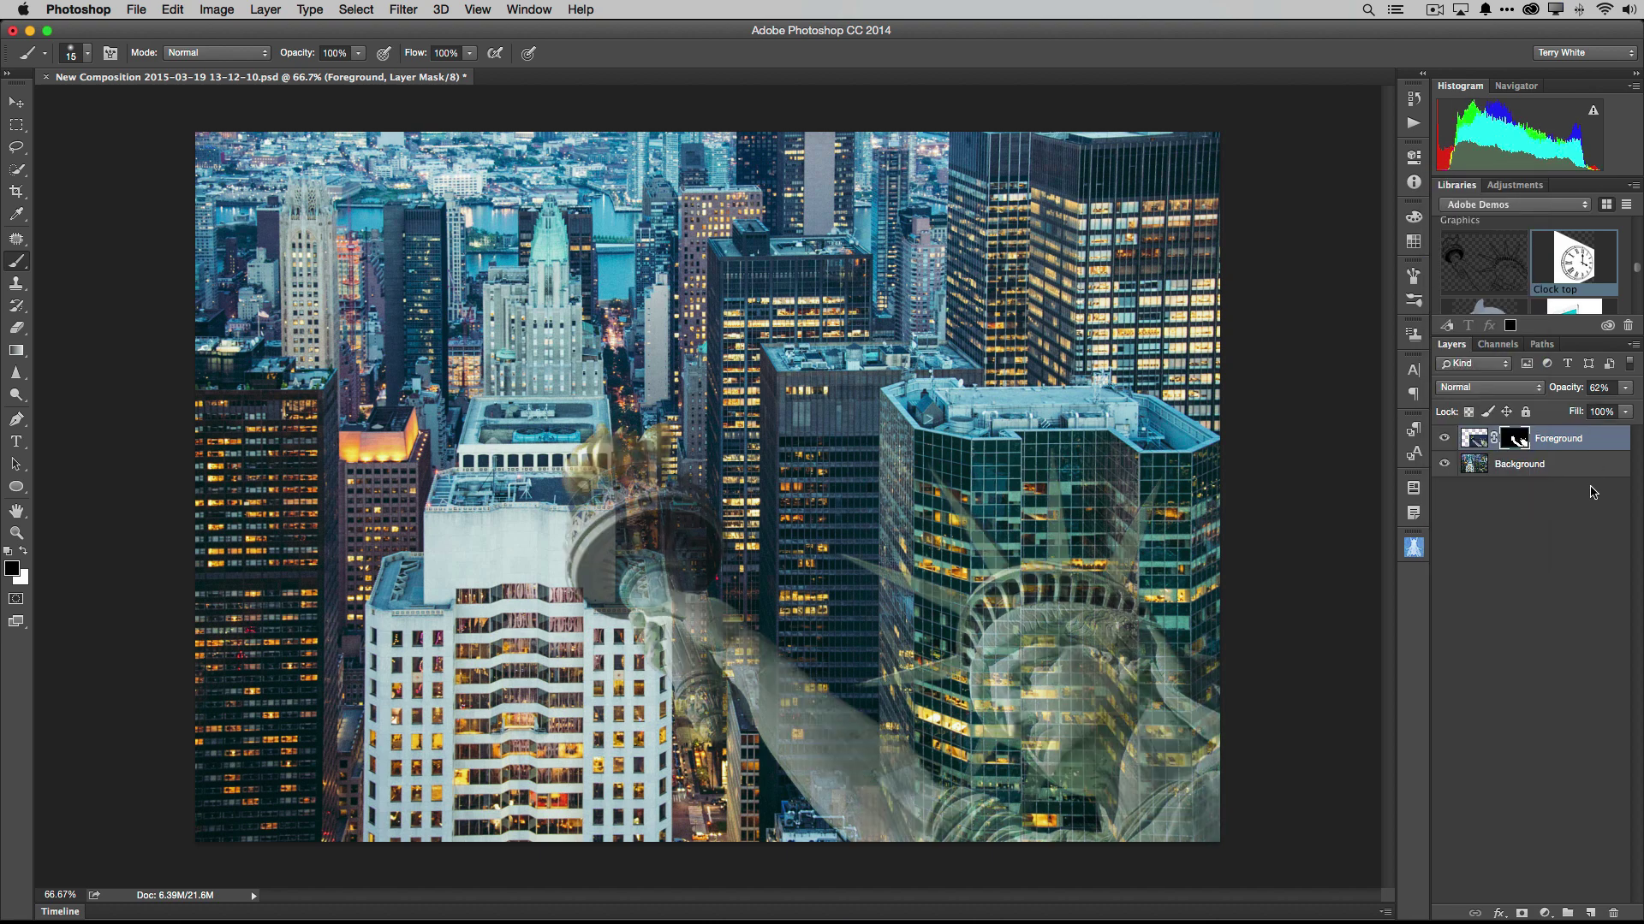
drag(1571, 391, 1564, 392)
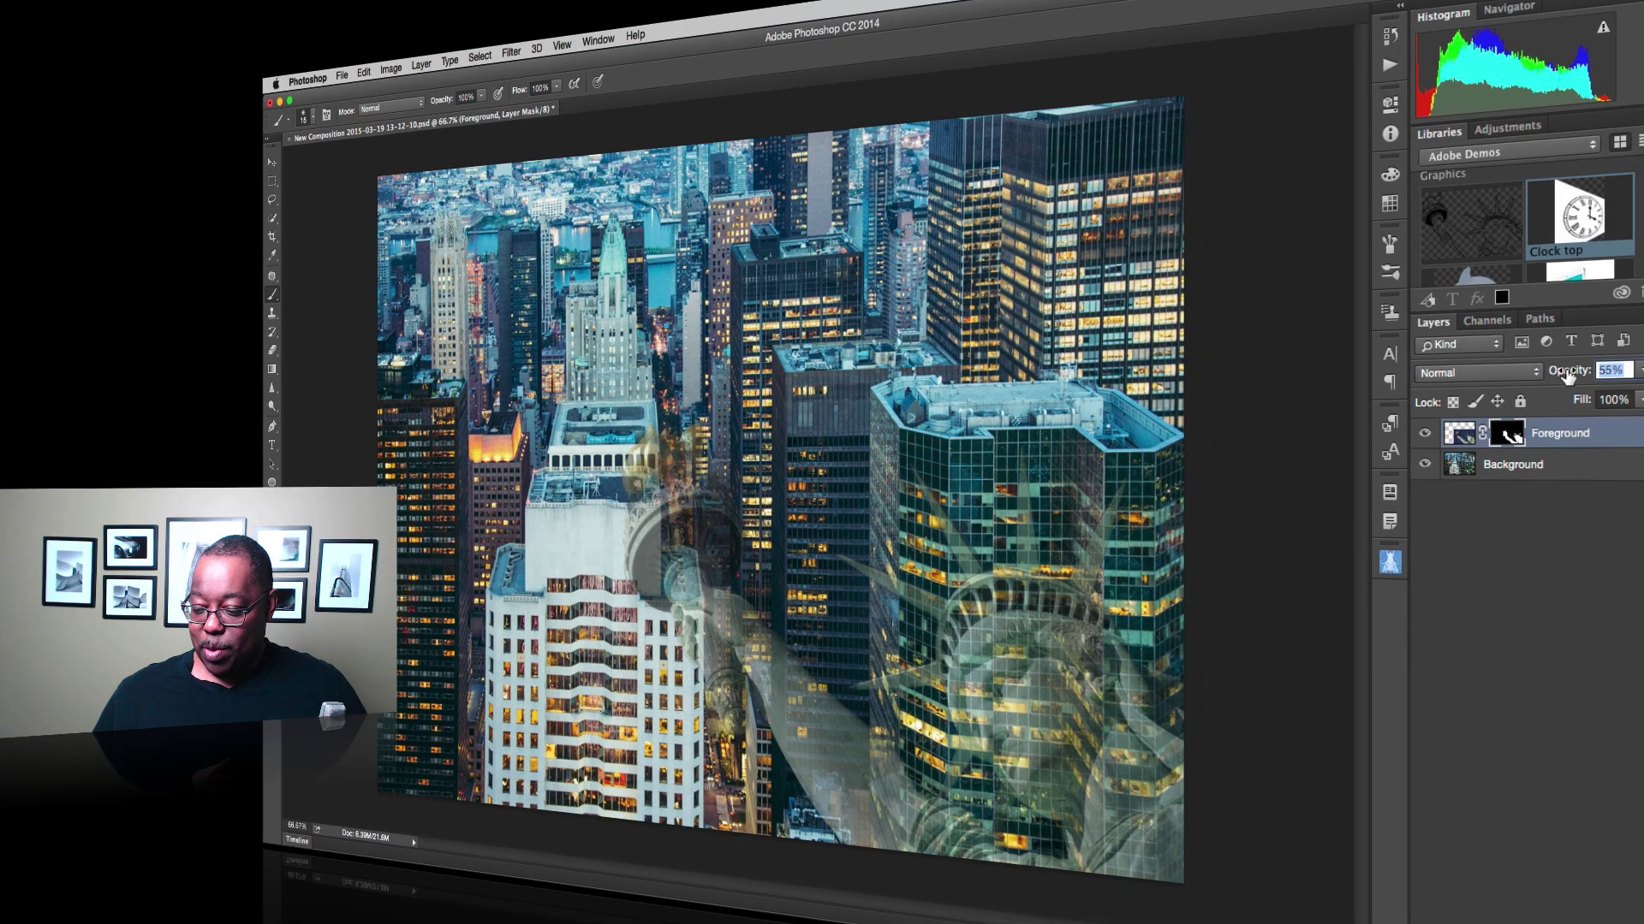
key(Return)
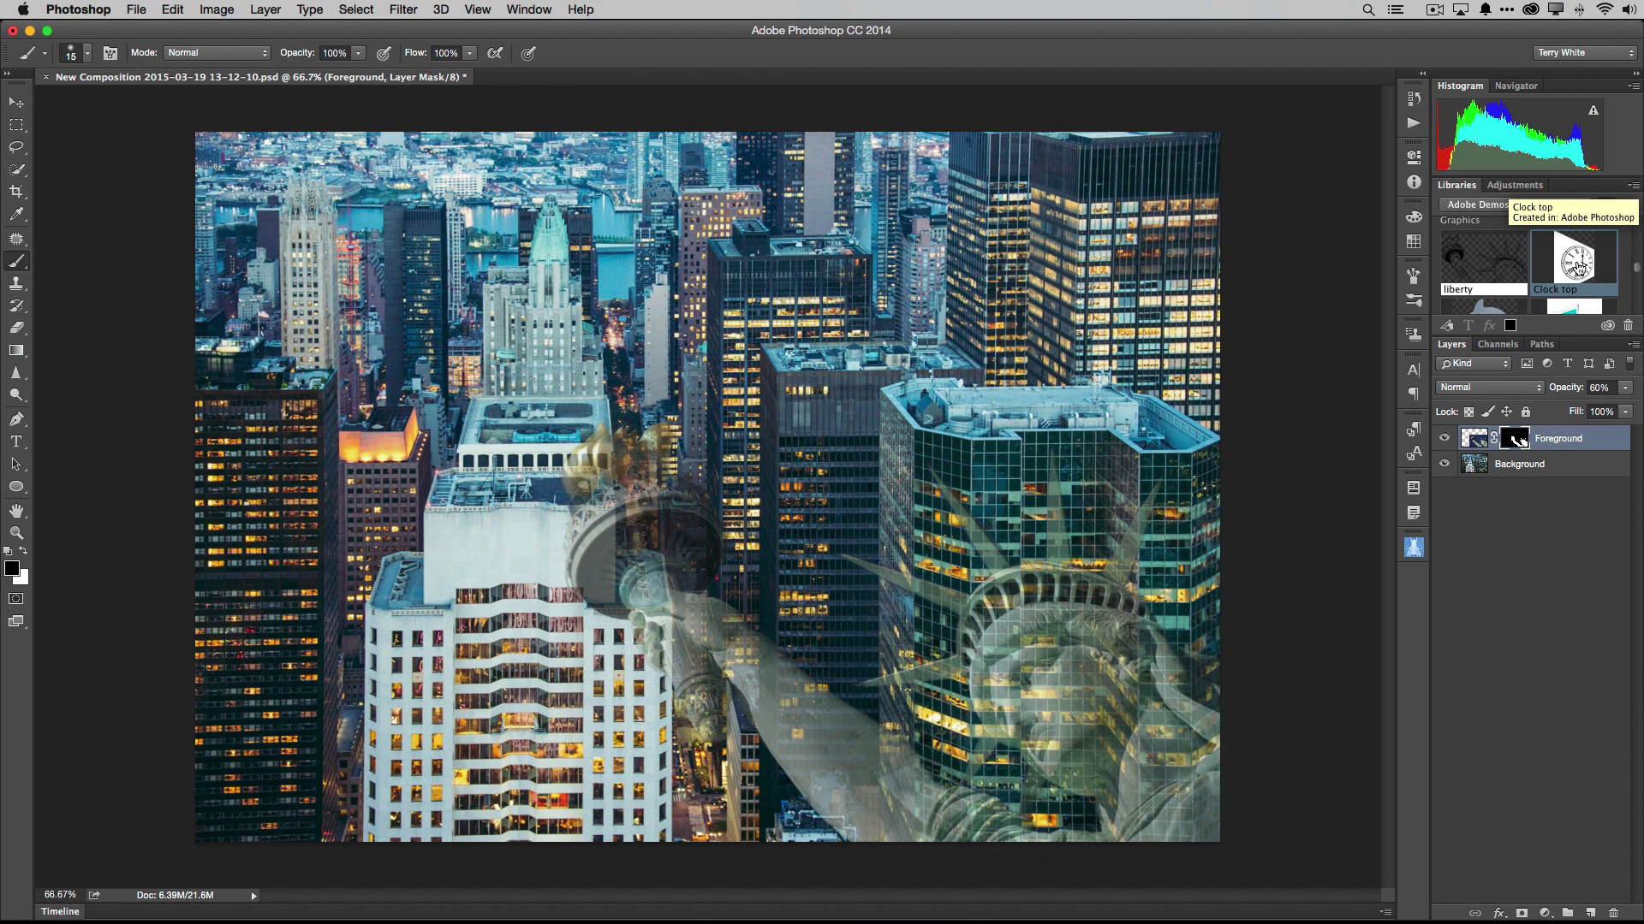
- Add the Clock top library graphic to the composition and scale it down to about 62% width and 82% height
drag(1580, 265, 514, 470)
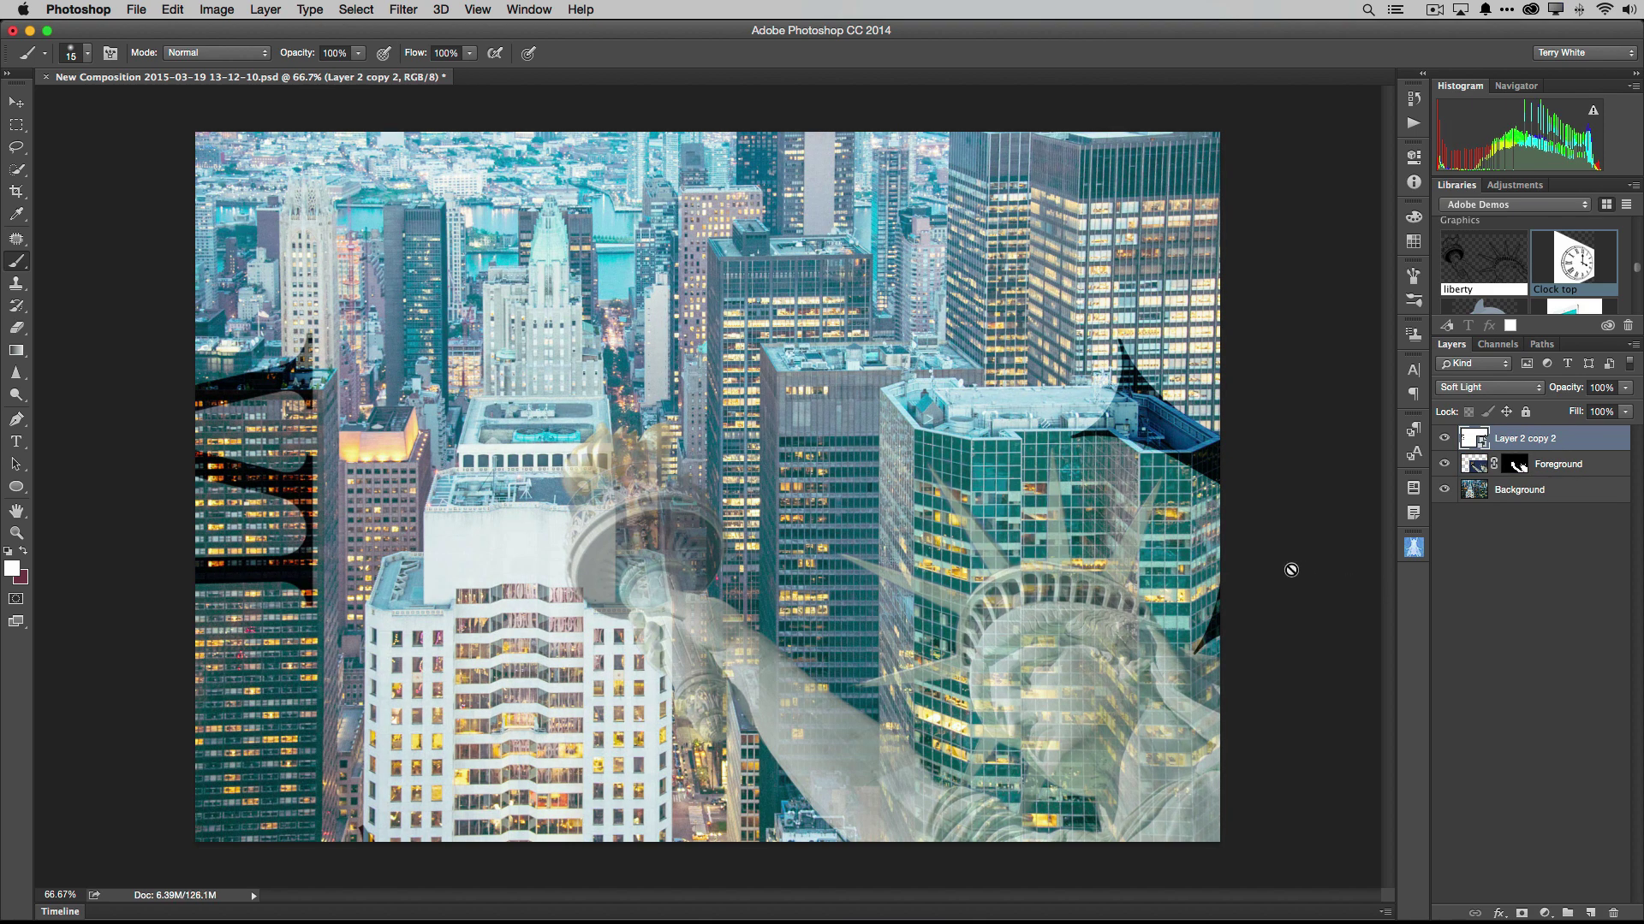
key(super+t)
key(super+0)
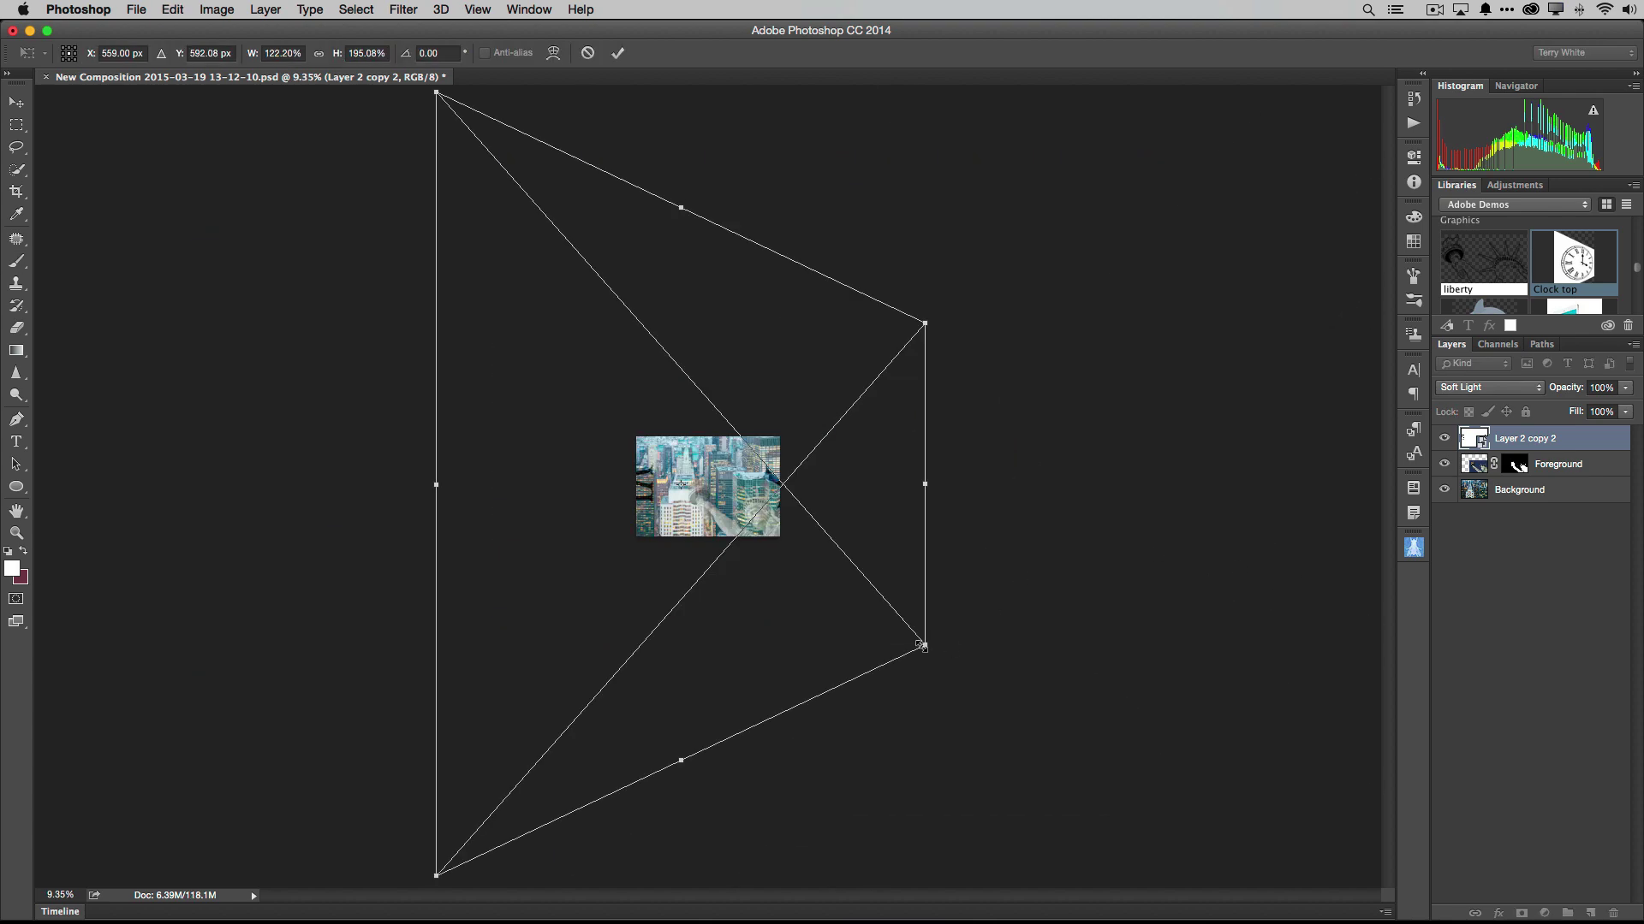
drag(924, 647, 853, 564)
drag(437, 91, 526, 361)
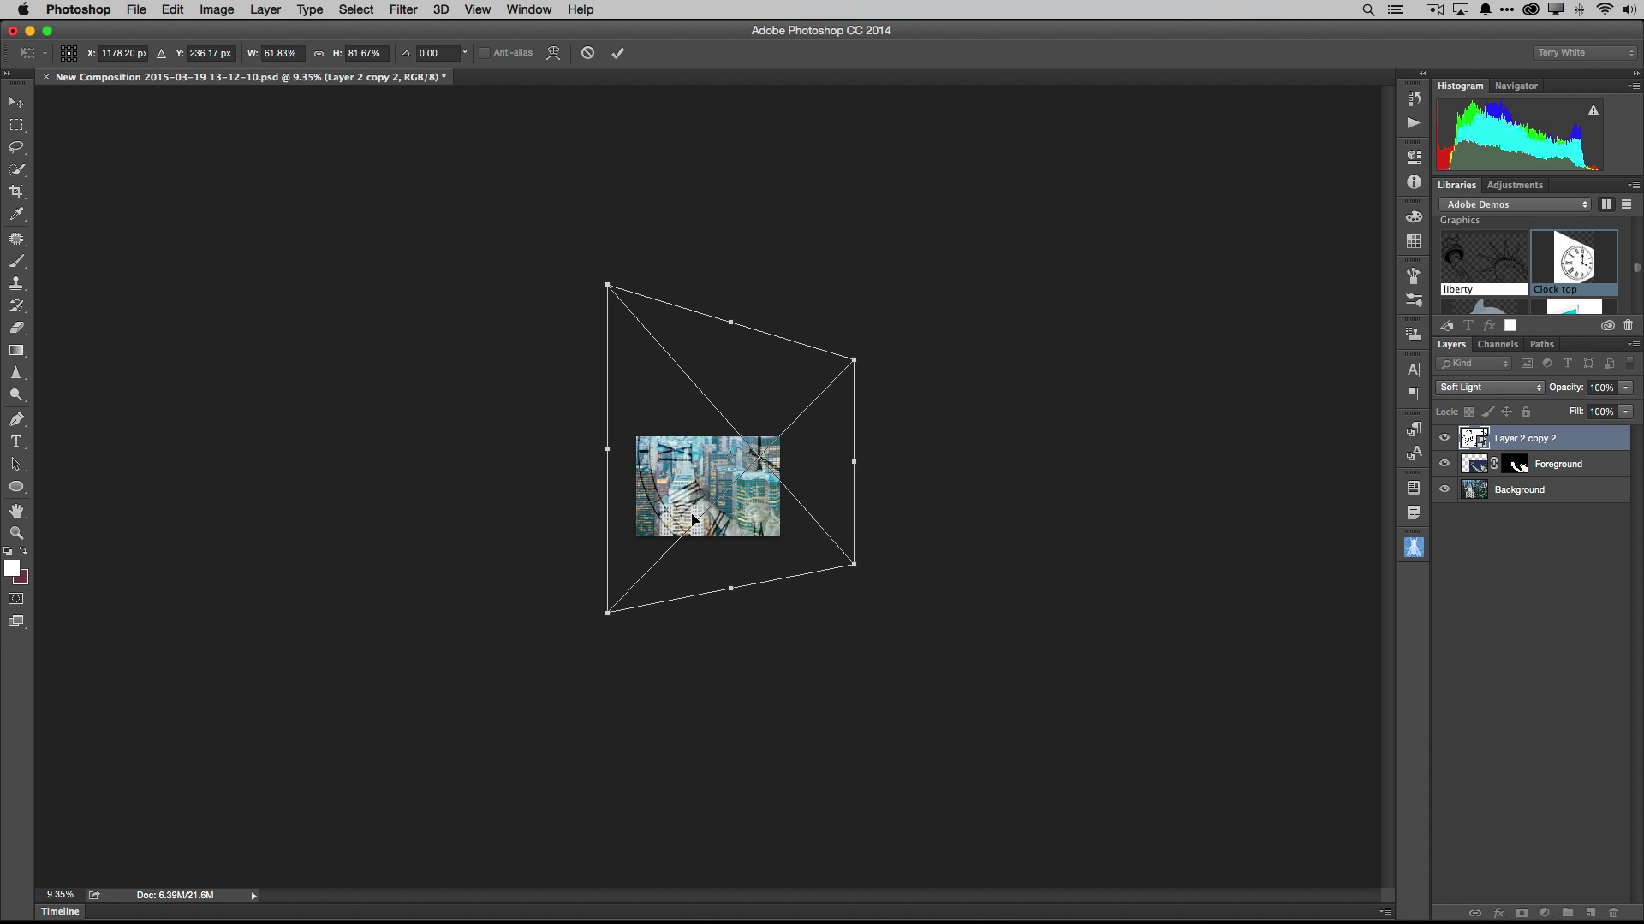
- Move the scaled clock down and left so its face and hands overlay the skyline, and apply the transform
drag(692, 495, 630, 560)
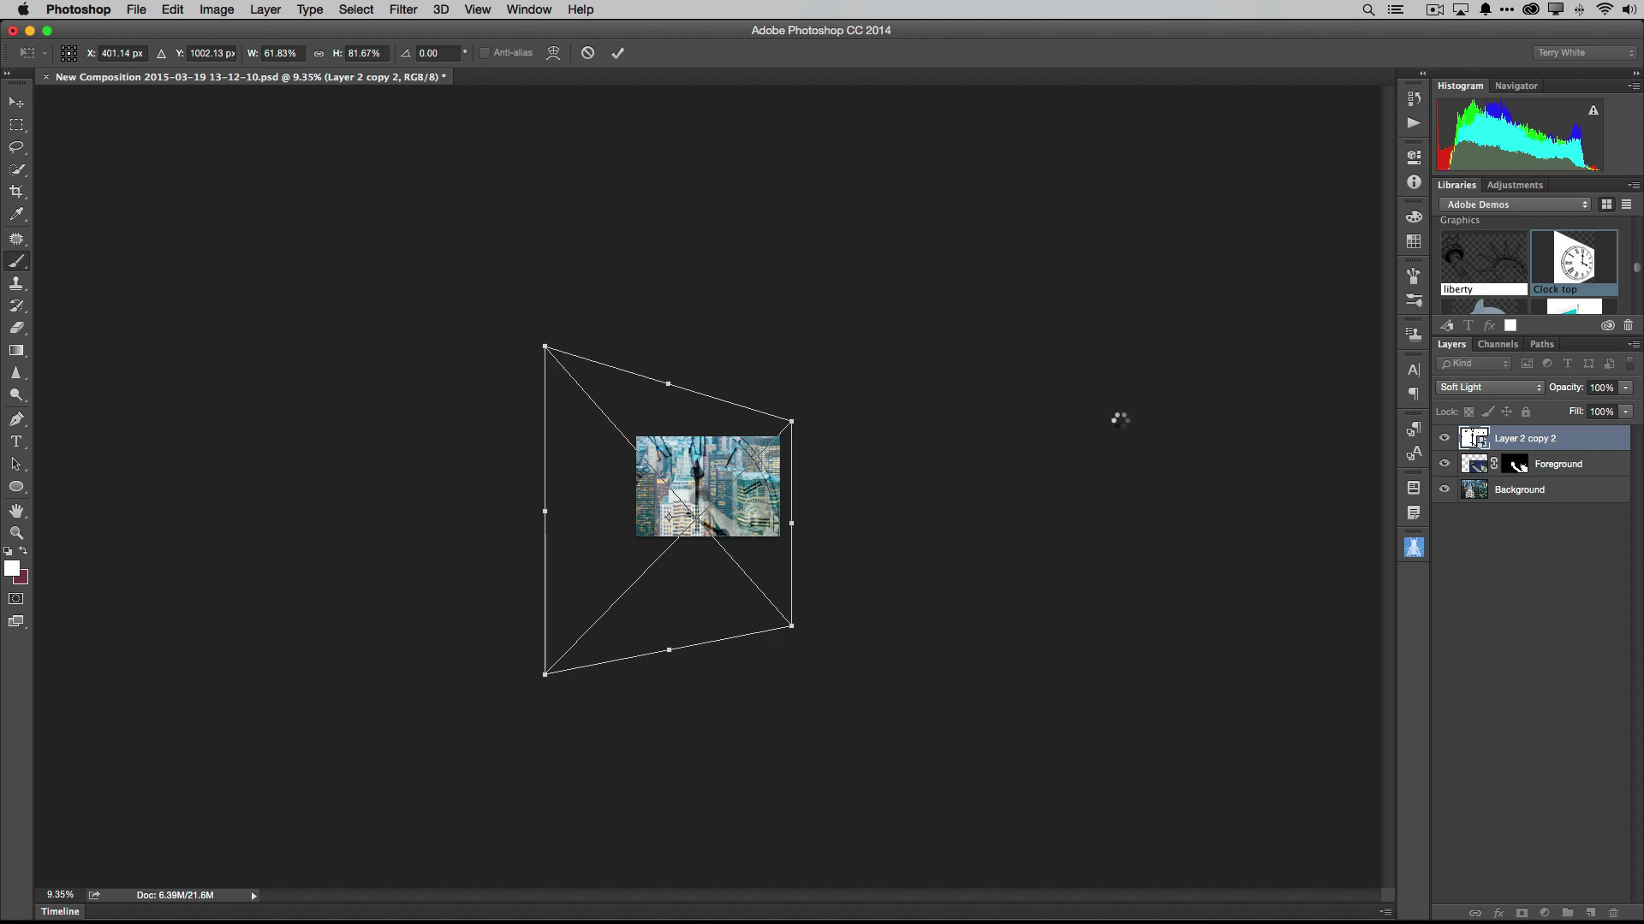
key(Return)
key(super+0)
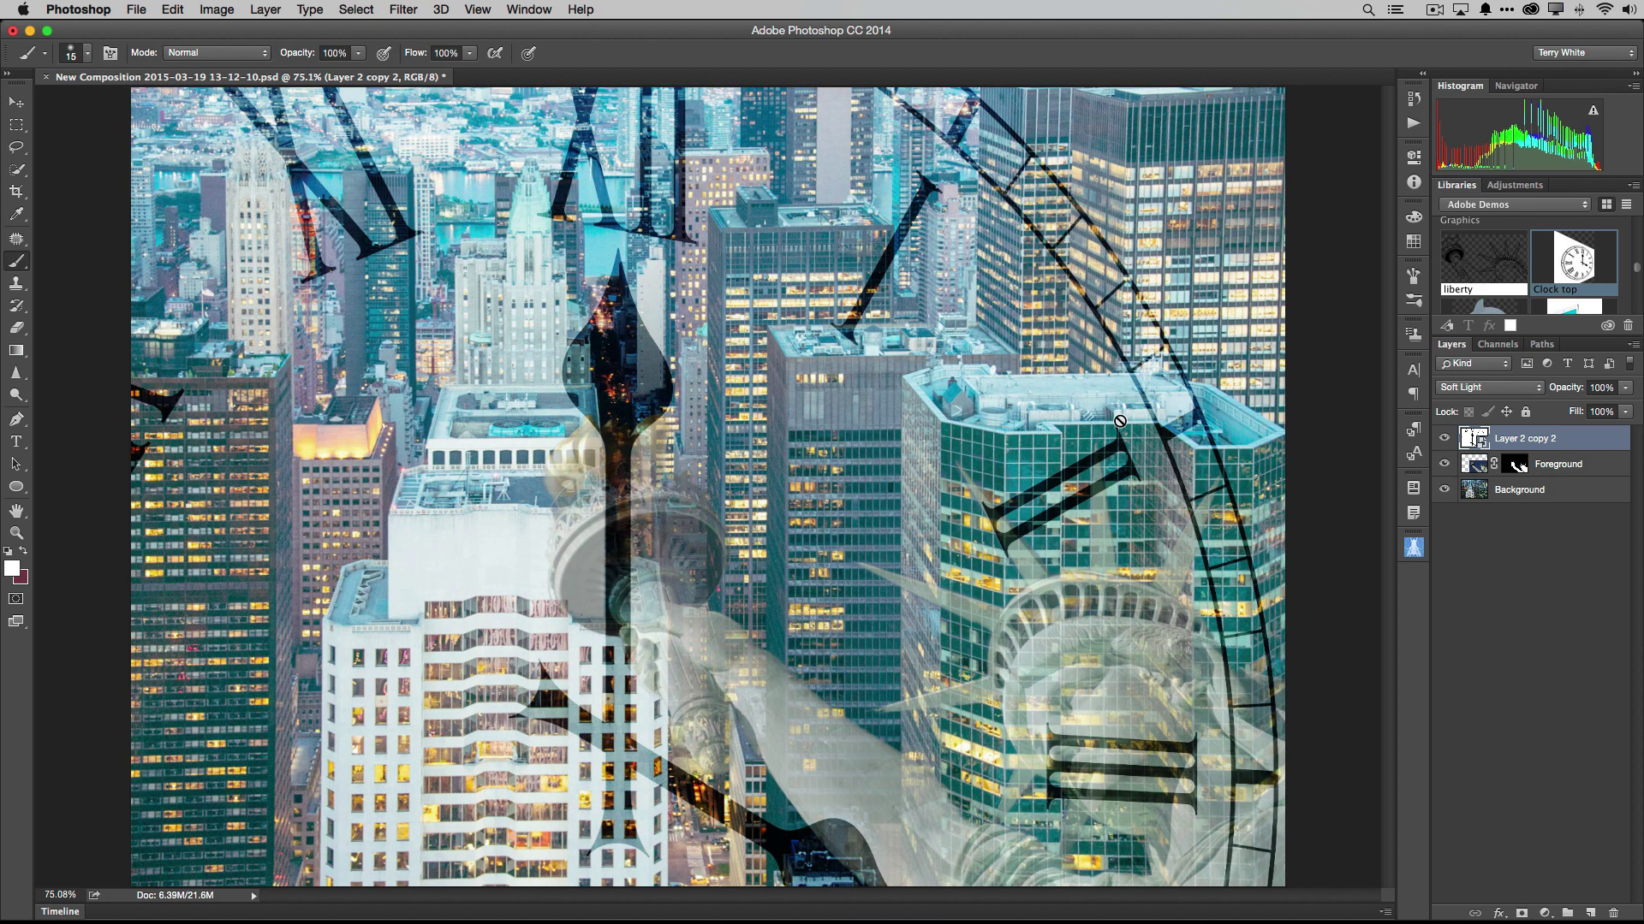
- Reduce the opacity of the clock layer to 74%
key(super+minus)
key(super+minus)
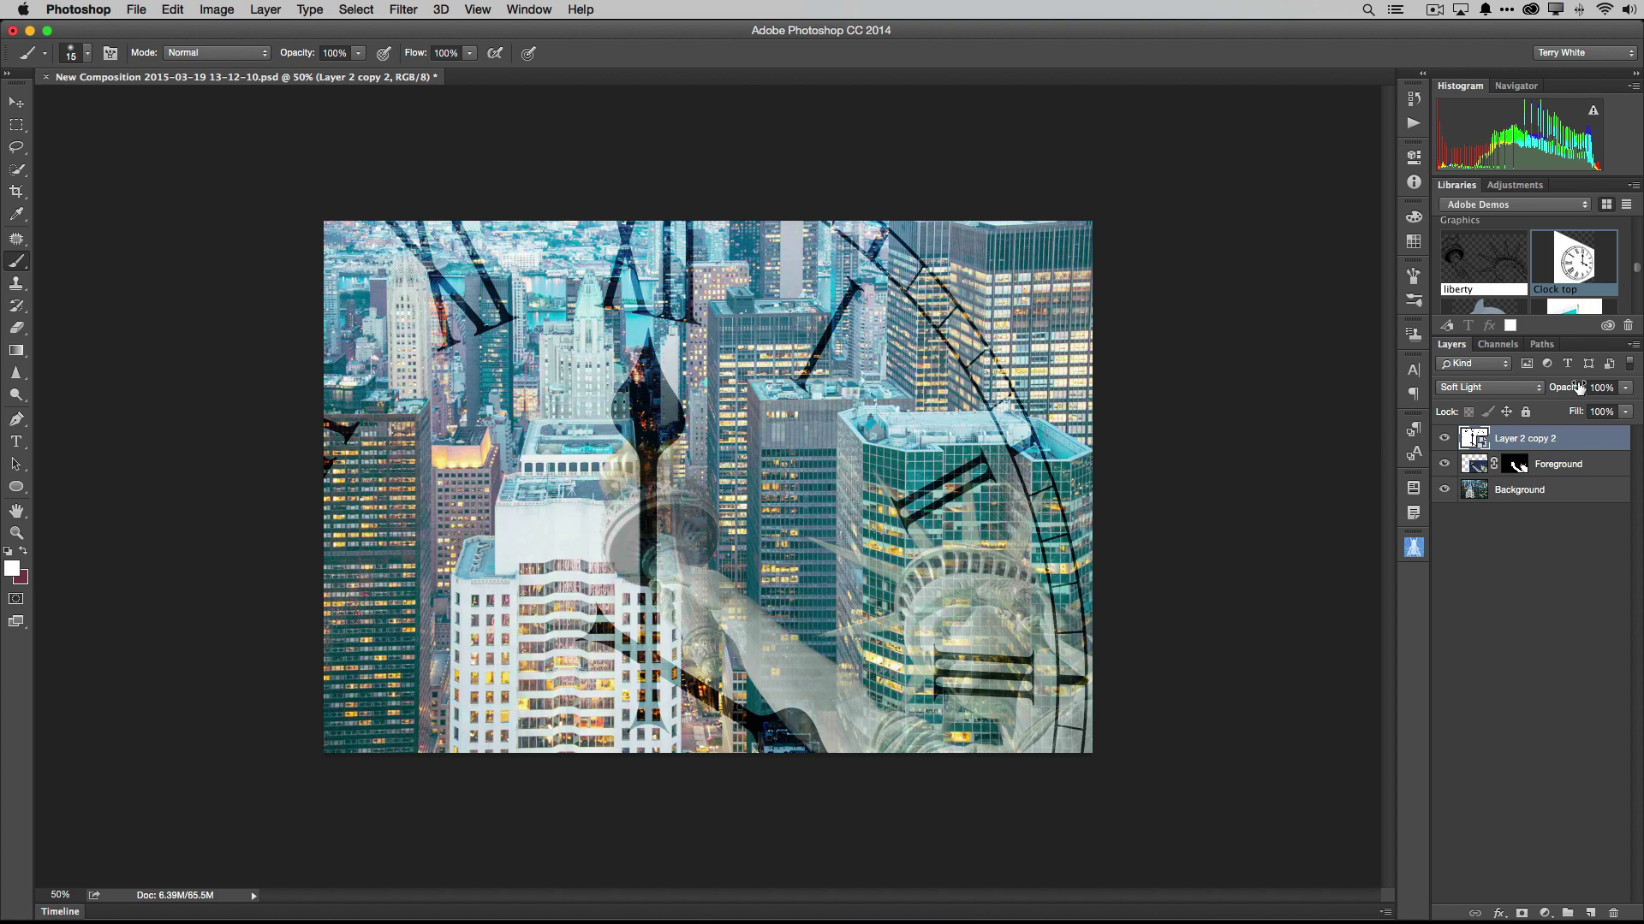
drag(1575, 389, 1551, 397)
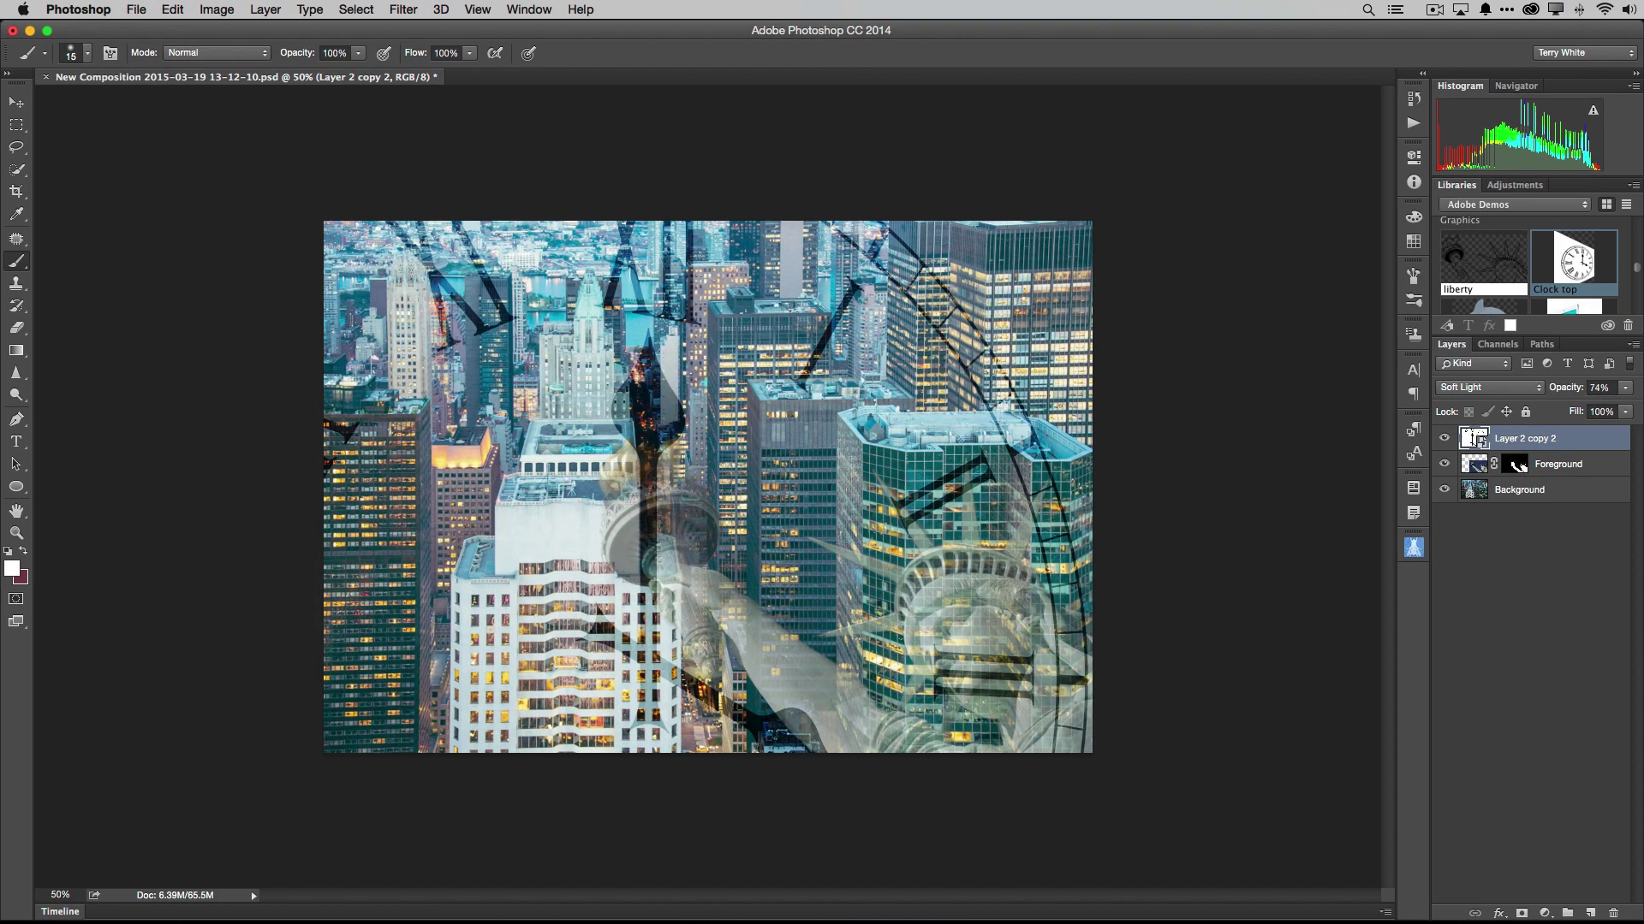
- Start saving the composition as a new Photoshop file named NY skyline.psd
click(137, 9)
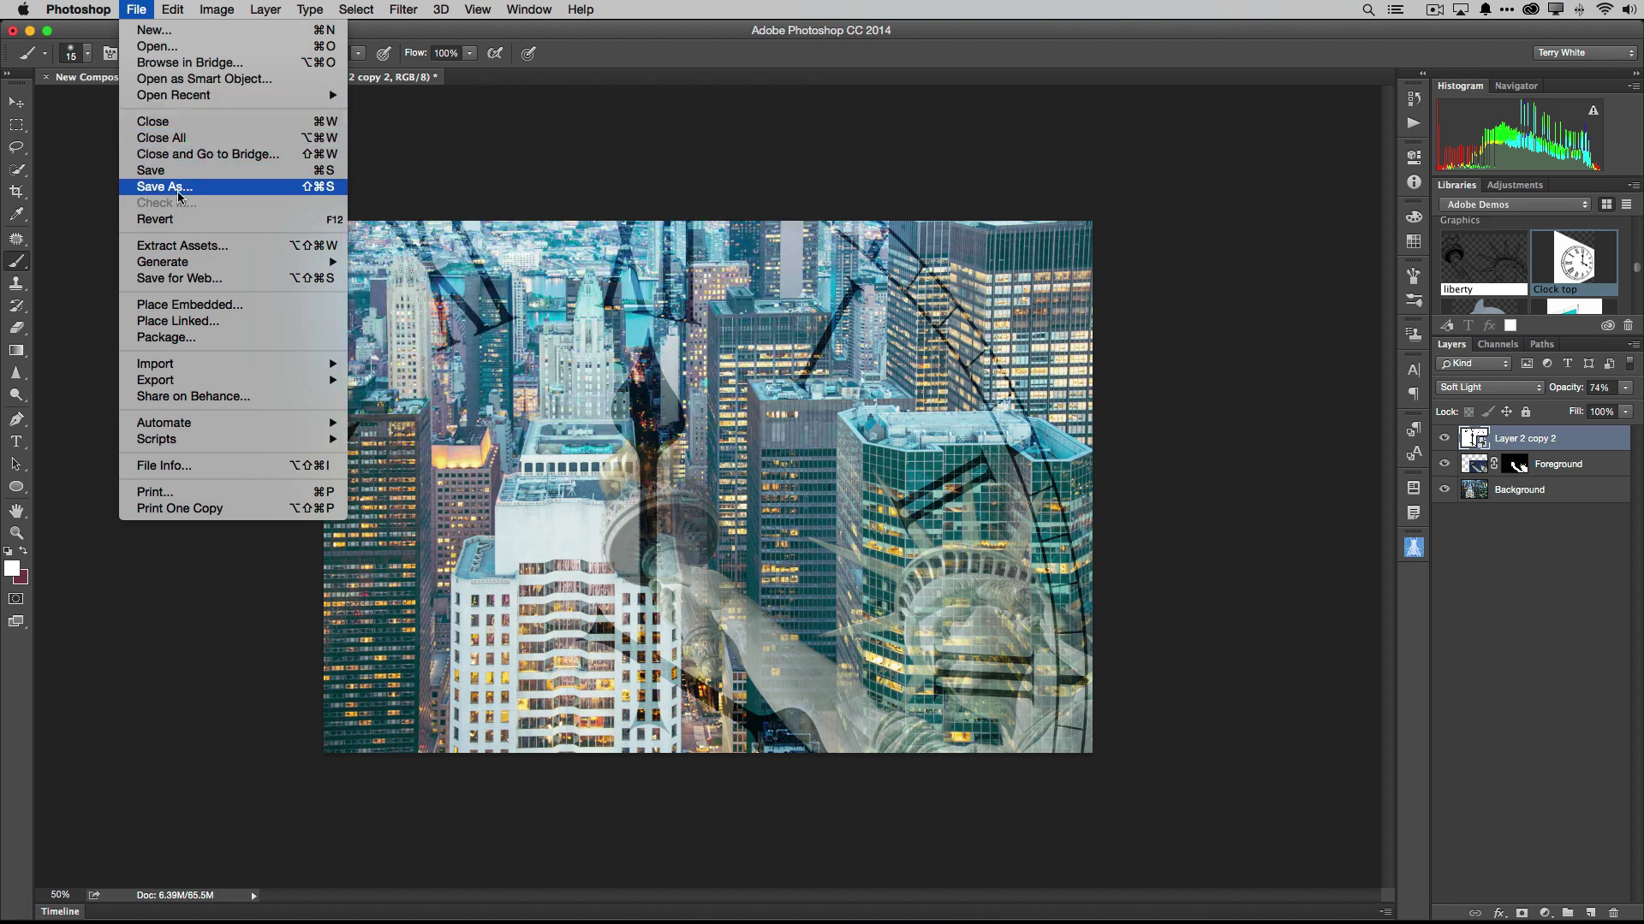
click(178, 189)
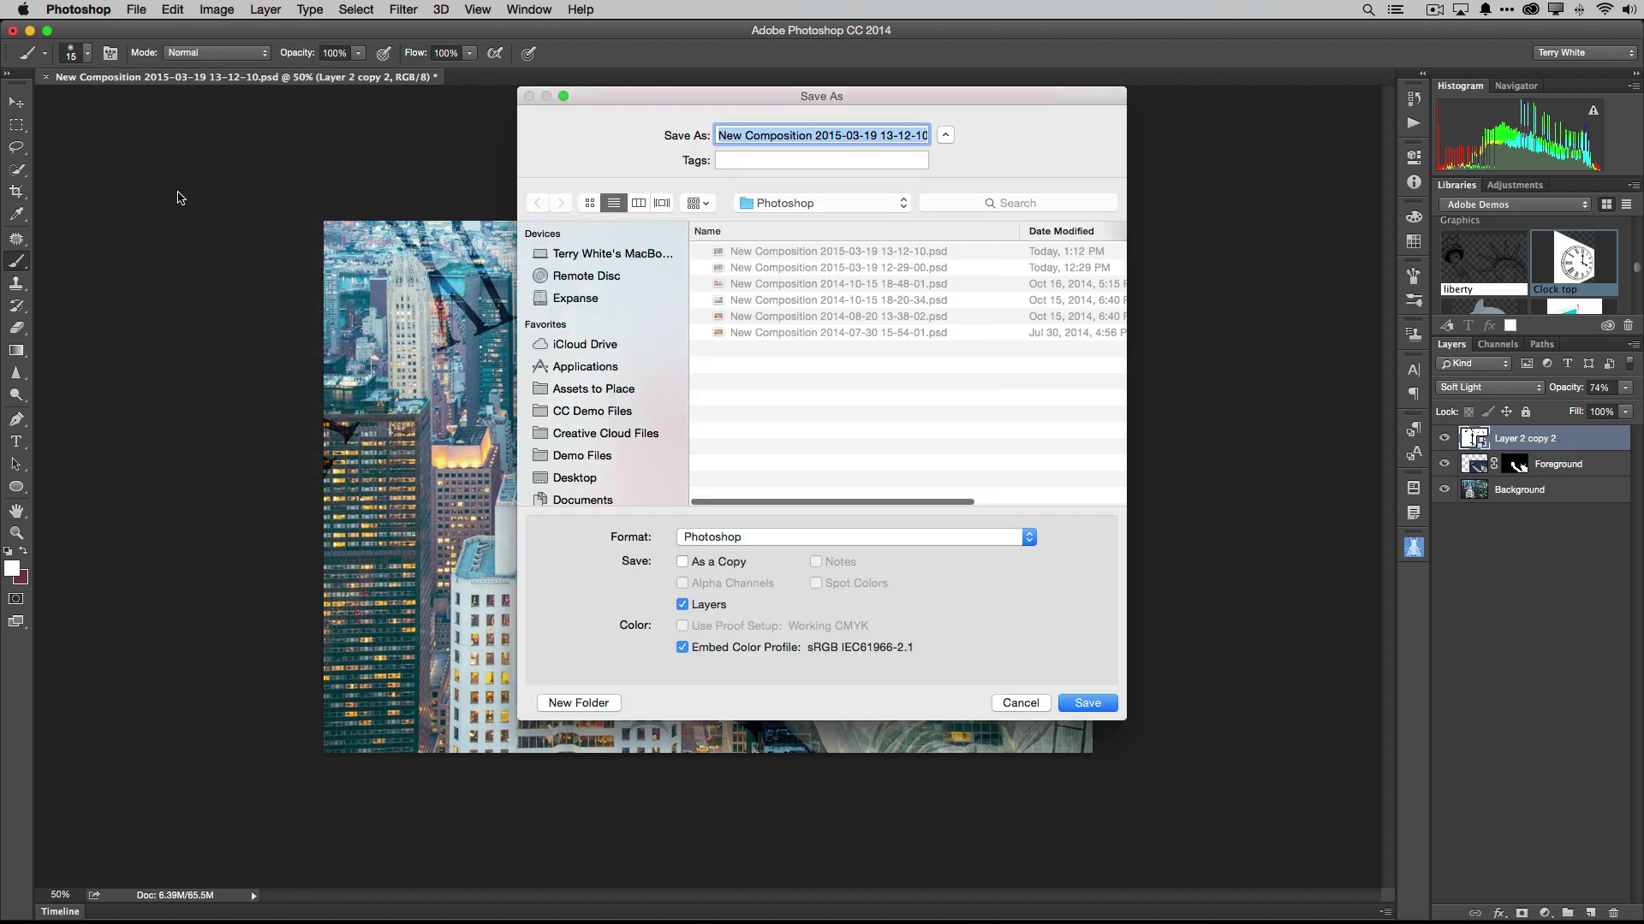
text(NYC)
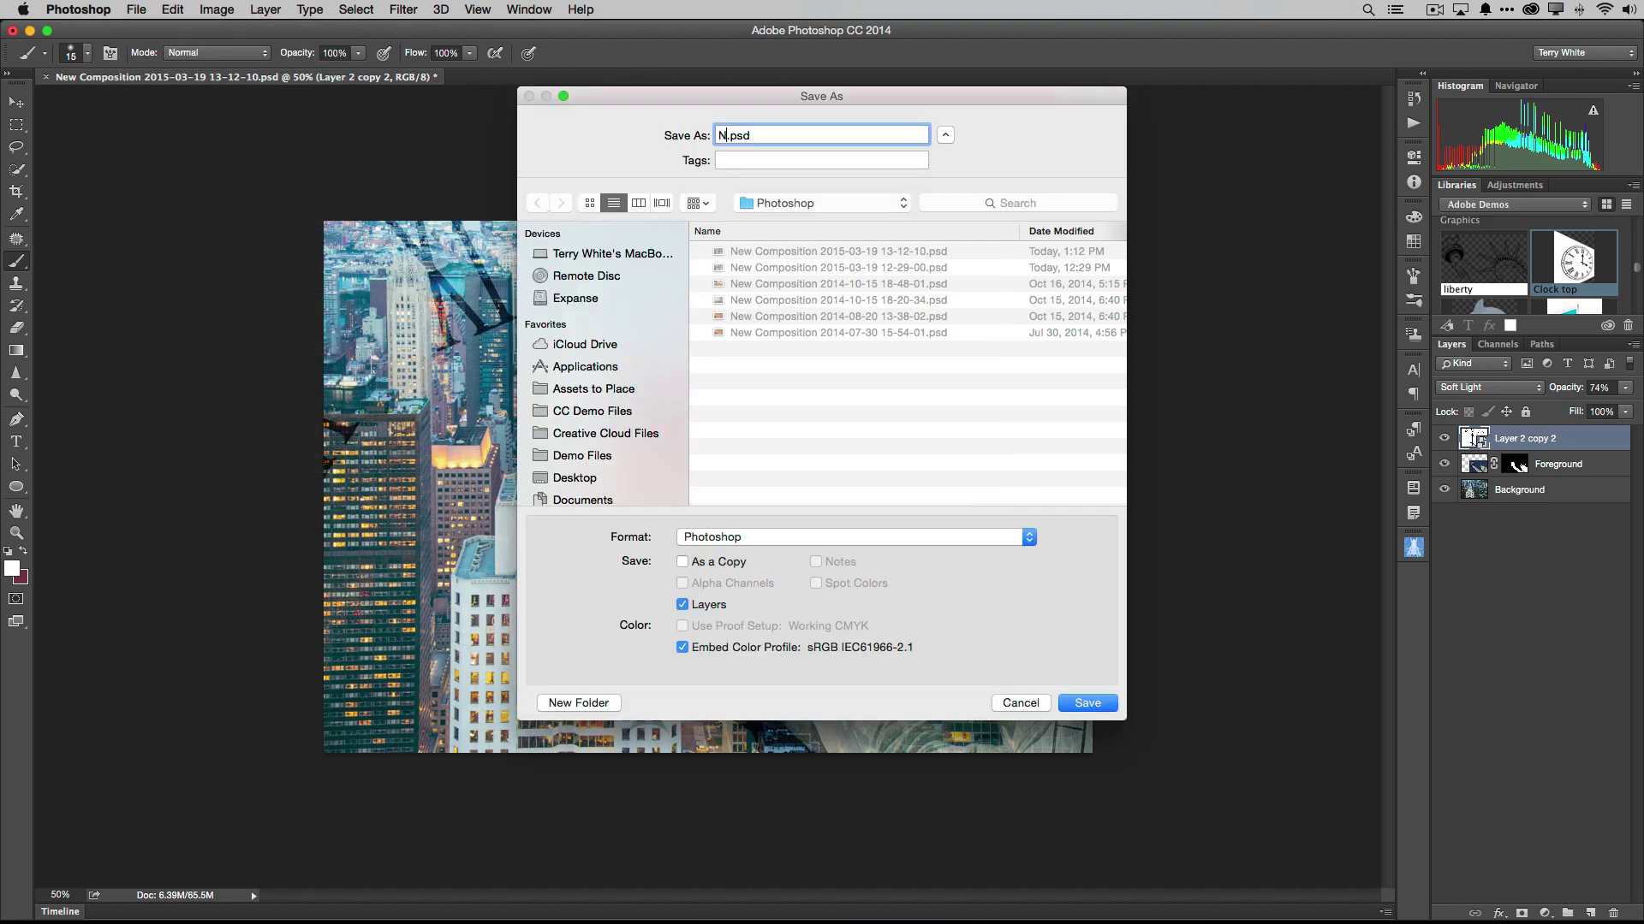
key(BackSpace)
key(BackSpace)
text(Y skyline)
- Save the file in the NYC folder inside the Demo folder of Creative Cloud Files
click(605, 433)
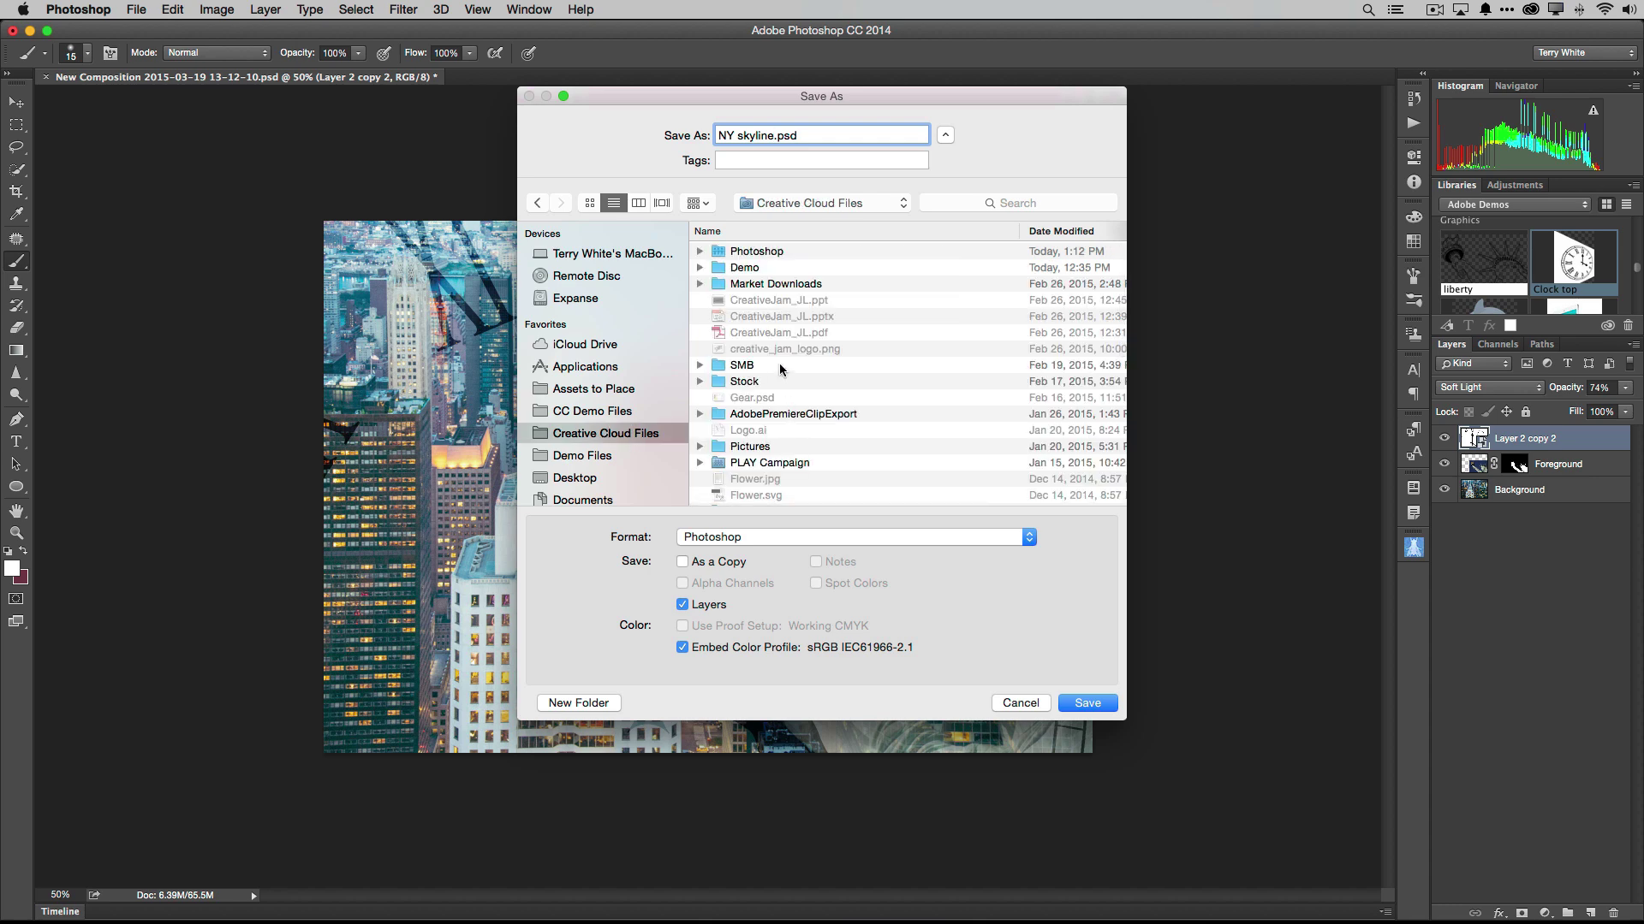
click(753, 269)
double_click(753, 270)
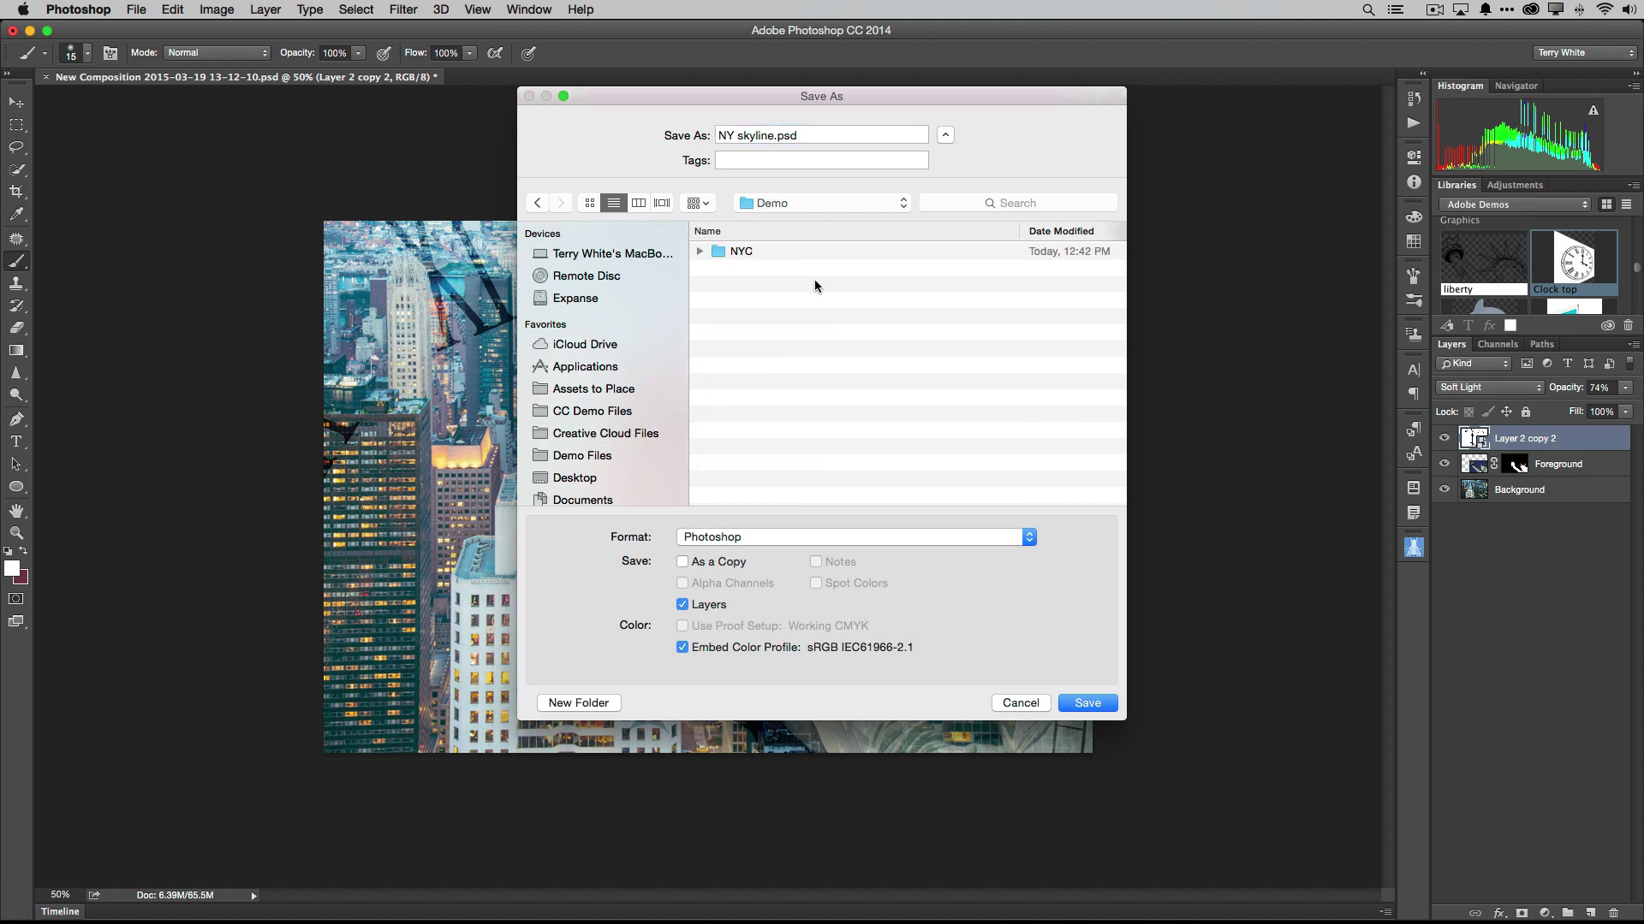
double_click(743, 254)
click(1082, 703)
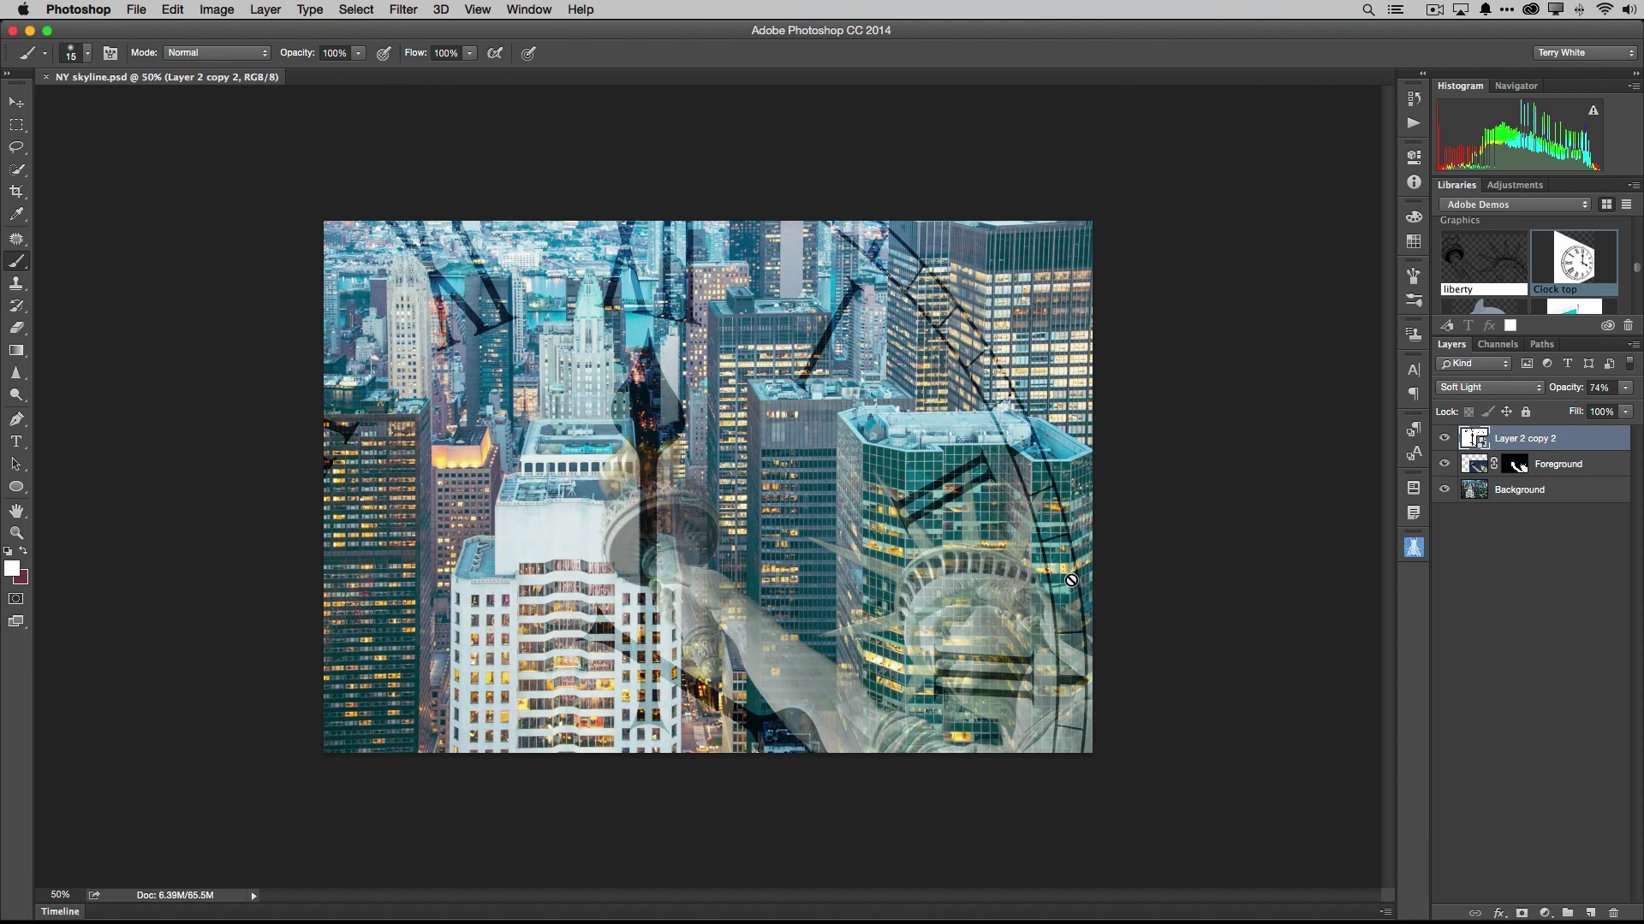